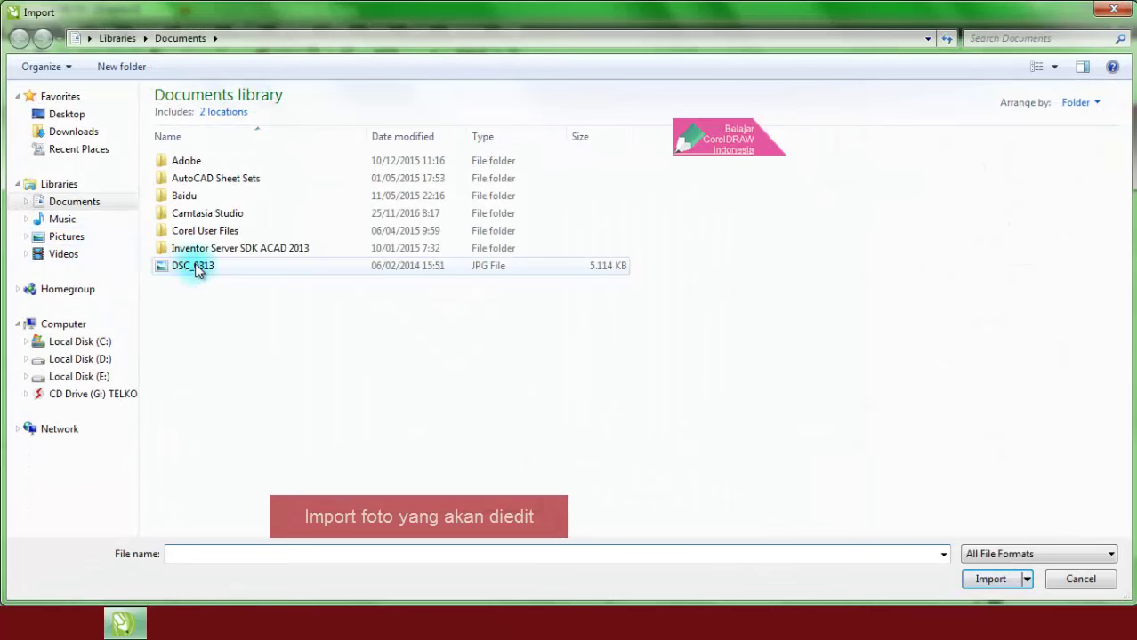
- Import the photo DSC_0313 and place it on the page at about 162 × 244 mm
{"action": "left_click", "coordinate": [197, 268]}
{"action": "left_click", "coordinate": [996, 583]}
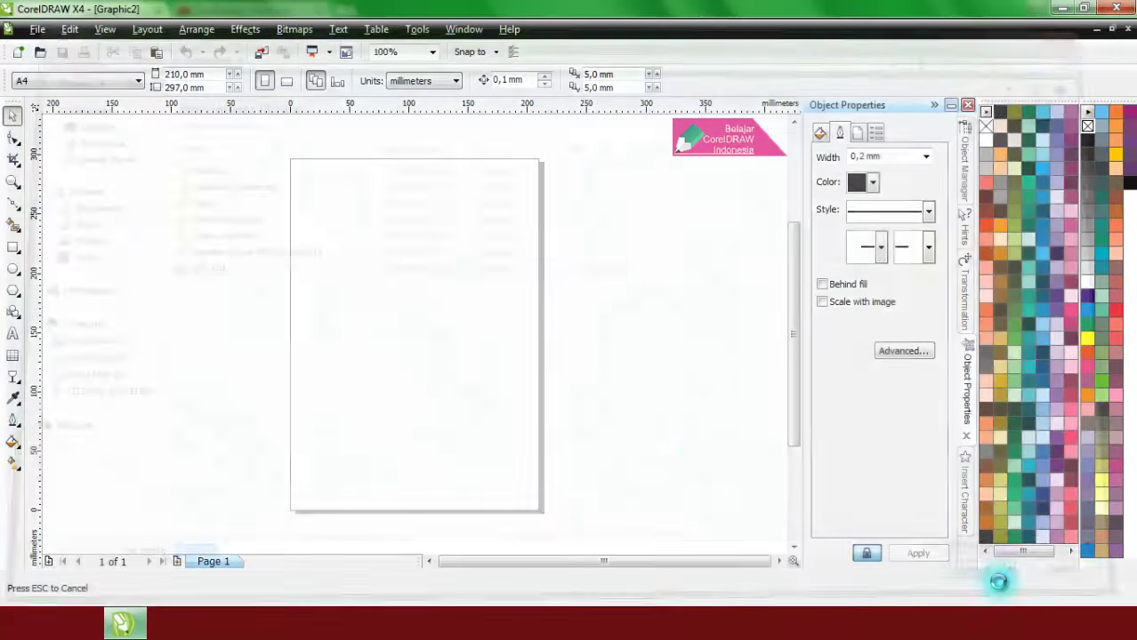
{"action": "left_click_drag", "start_coordinate": [303, 217], "coordinate": [569, 500]}
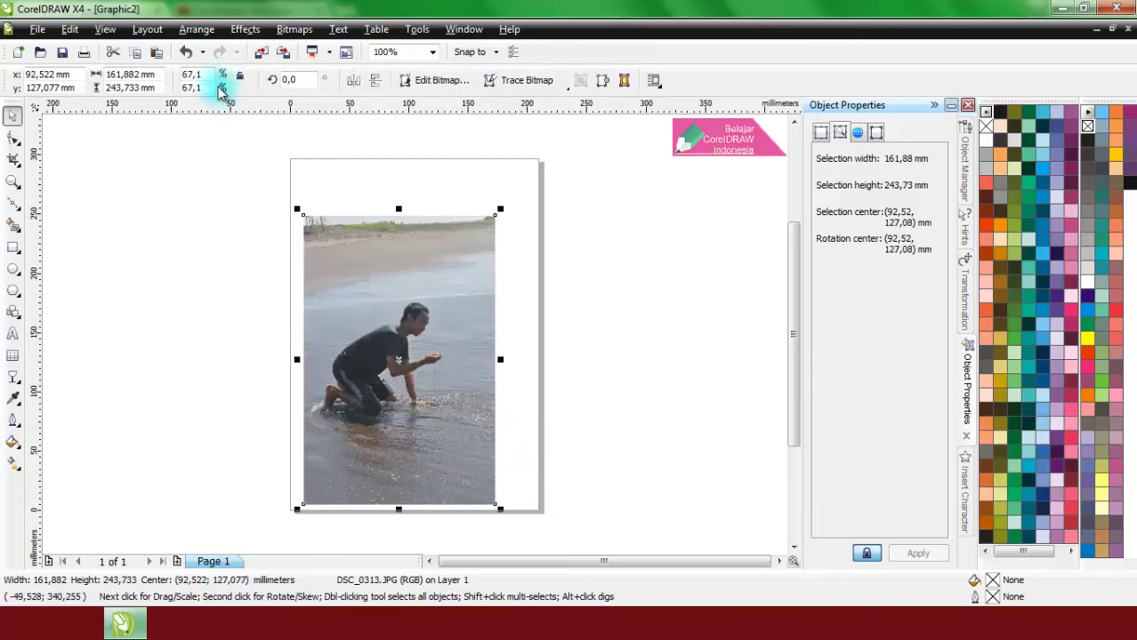
- Center the imported photo on the page
{"action": "left_click", "coordinate": [197, 30]}
{"action": "mouse_move", "coordinate": [350, 91]}
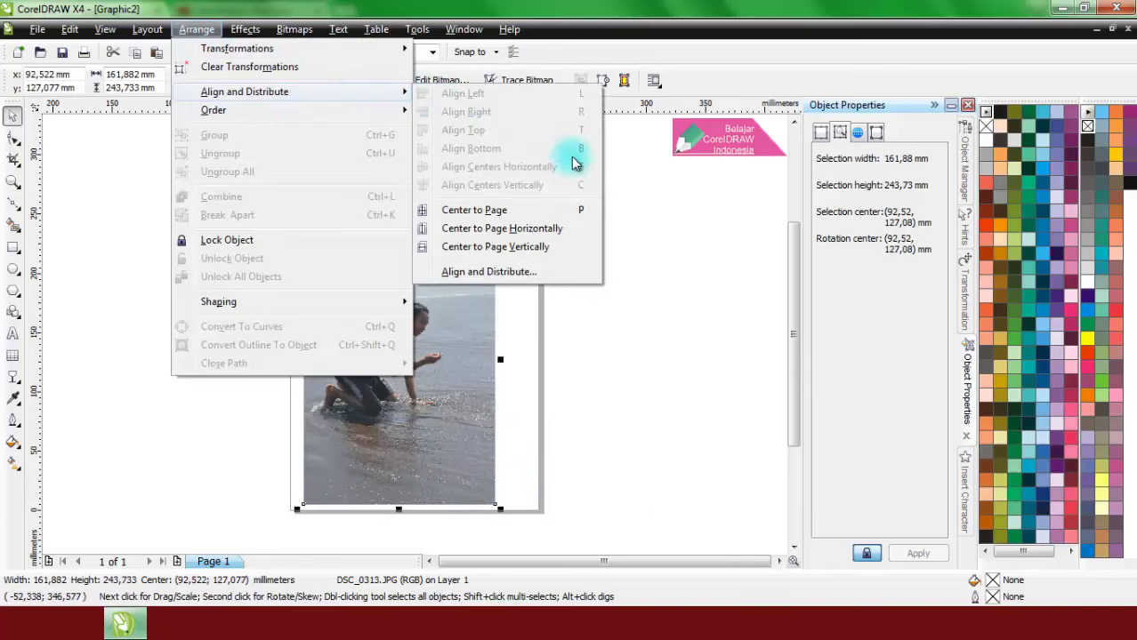
{"action": "left_click", "coordinate": [596, 215]}
- Convert the photo to a 300 dpi CMYK Color (32-bit) bitmap with anti-aliasing and transparent background
{"action": "left_click", "coordinate": [294, 29]}
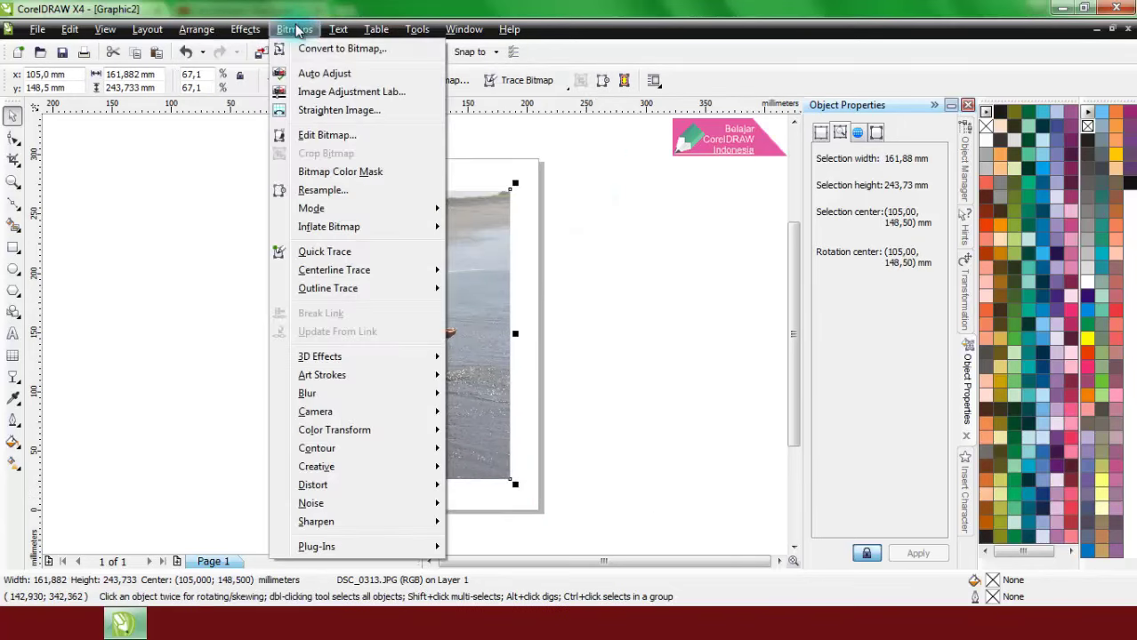
{"action": "left_click", "coordinate": [311, 50]}
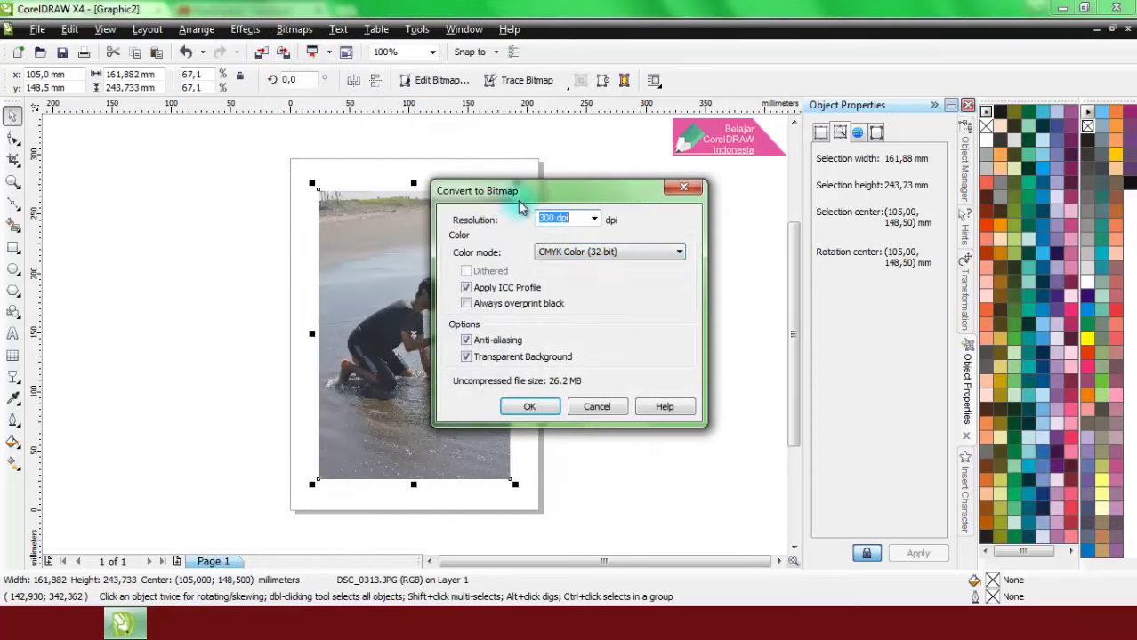
{"action": "left_click", "coordinate": [538, 403]}
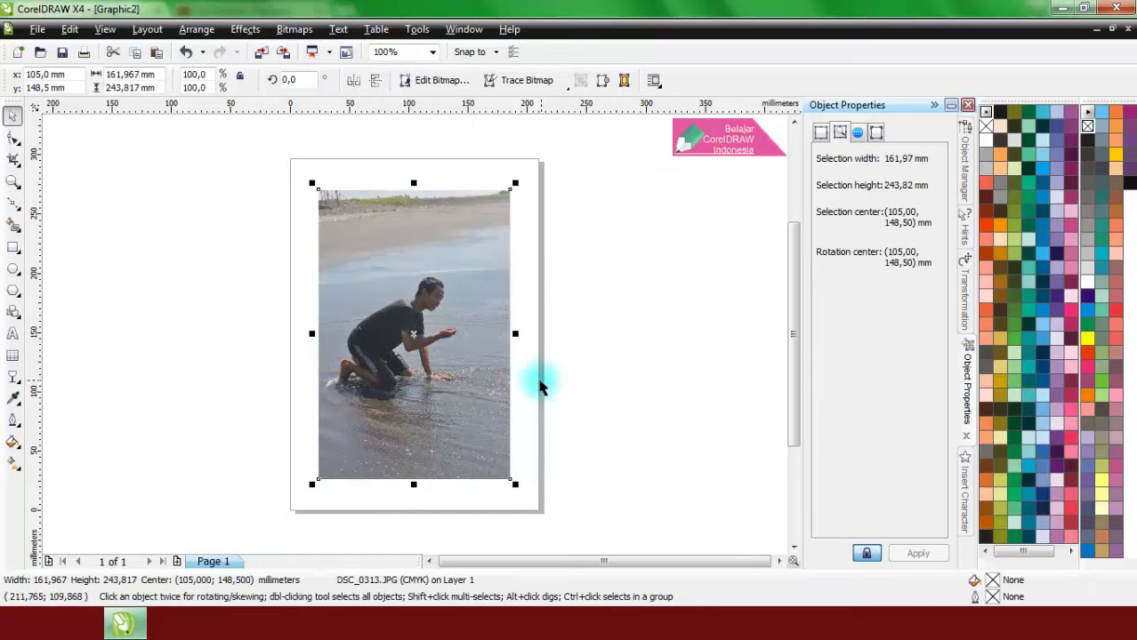
- Start a Bezier curve at the man's front hairline and trace it down the outer edge of his forehead
{"action": "scroll", "coordinate": [427, 307], "scroll_direction": "up", "scroll_amount": 4}
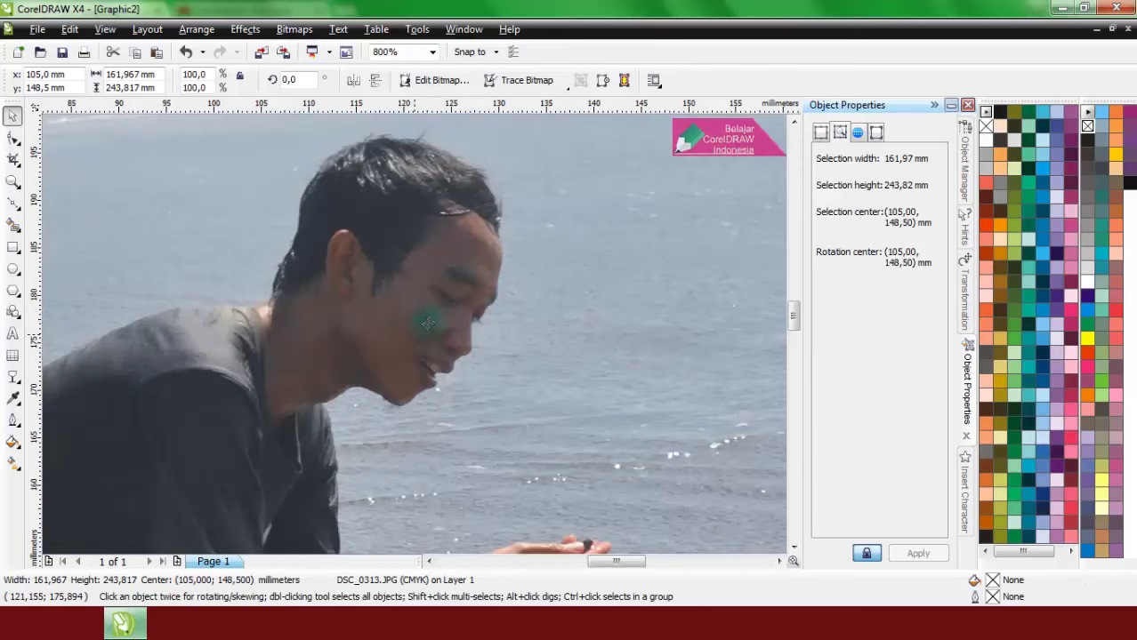
{"action": "left_click", "coordinate": [18, 206]}
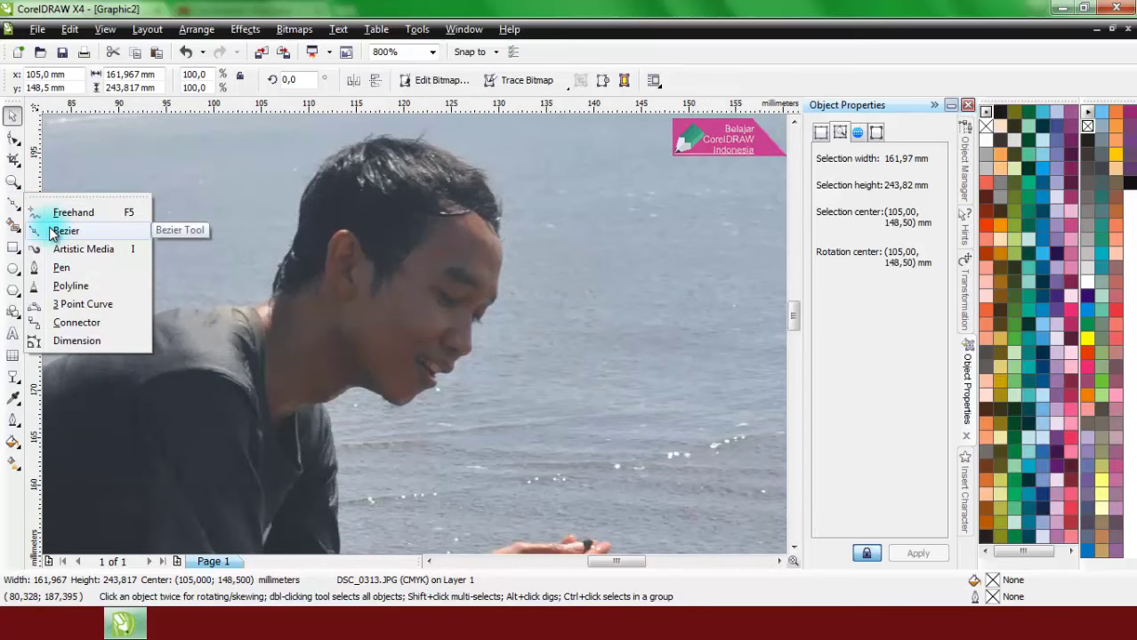
{"action": "left_click", "coordinate": [64, 231]}
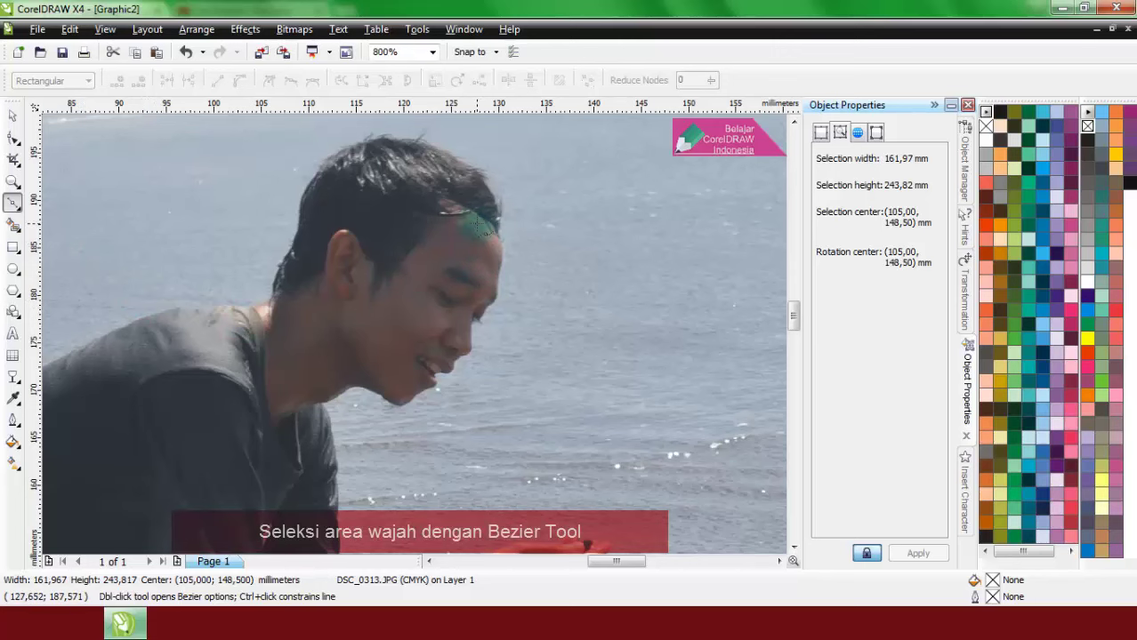
{"action": "scroll", "coordinate": [477, 225], "scroll_direction": "up", "scroll_amount": 2}
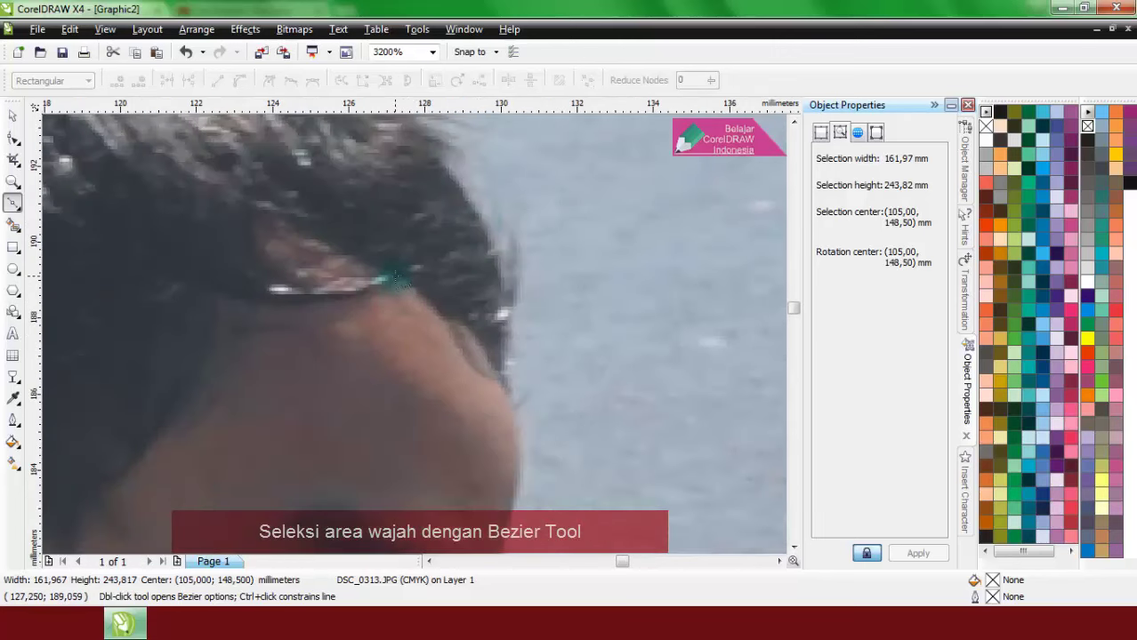
{"action": "left_click", "coordinate": [392, 277]}
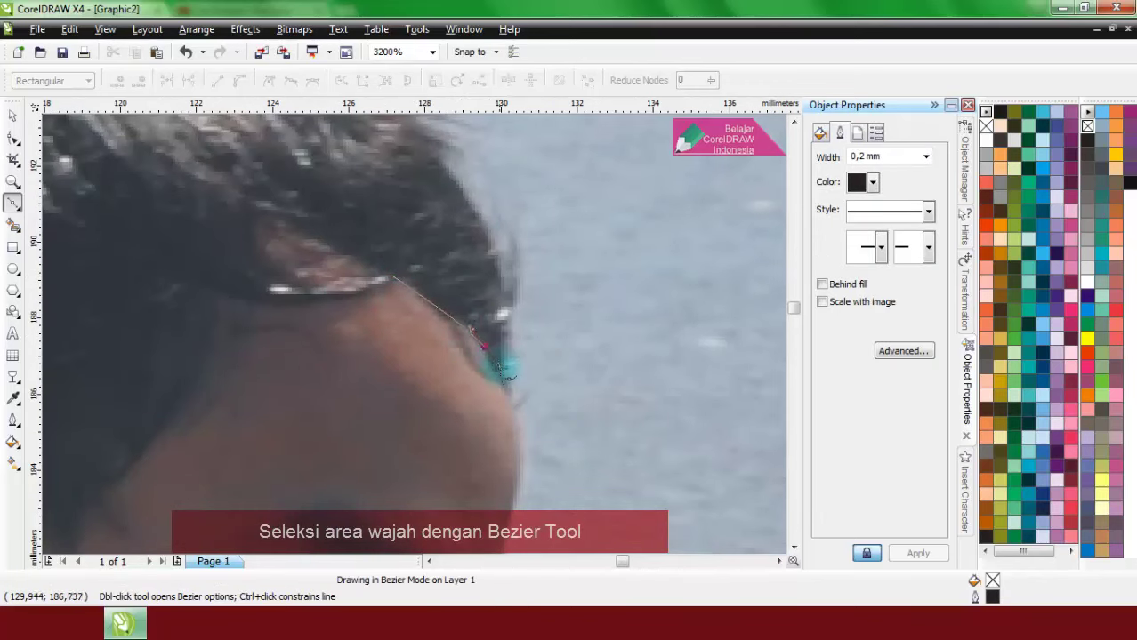
{"action": "left_click", "coordinate": [499, 364]}
{"action": "scroll", "coordinate": [414, 342], "scroll_direction": "up", "scroll_amount": 1}
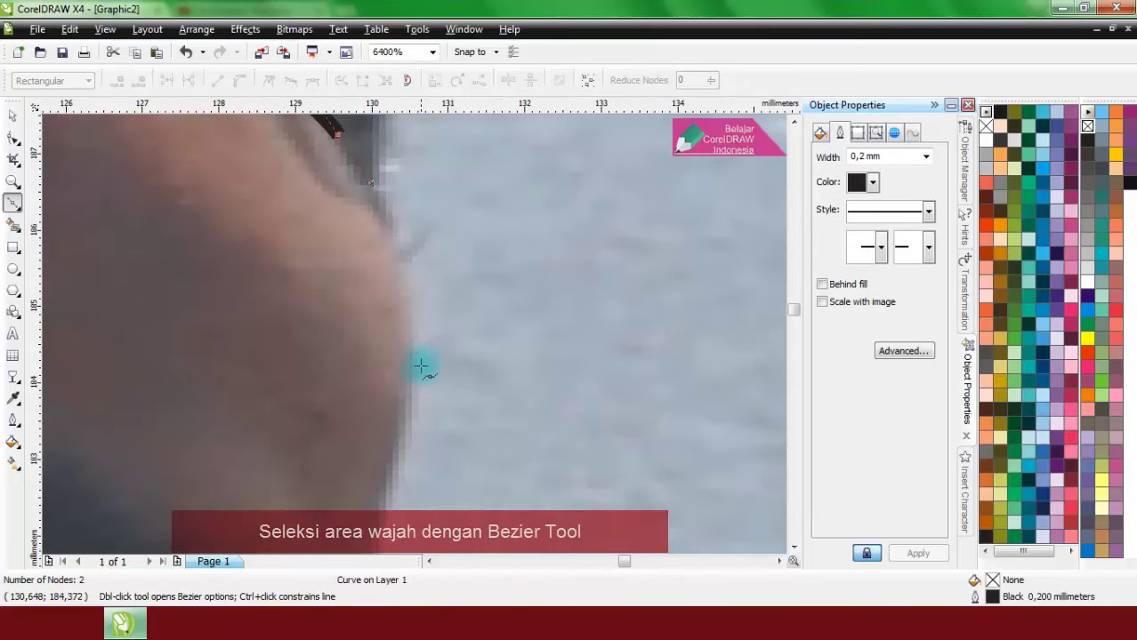
{"action": "left_click_drag", "start_coordinate": [421, 365], "coordinate": [407, 464]}
- Continue the Bezier outline from the lower forehead around the brow and in toward the eye socket
{"action": "scroll", "coordinate": [415, 365], "scroll_direction": "down", "scroll_amount": 1}
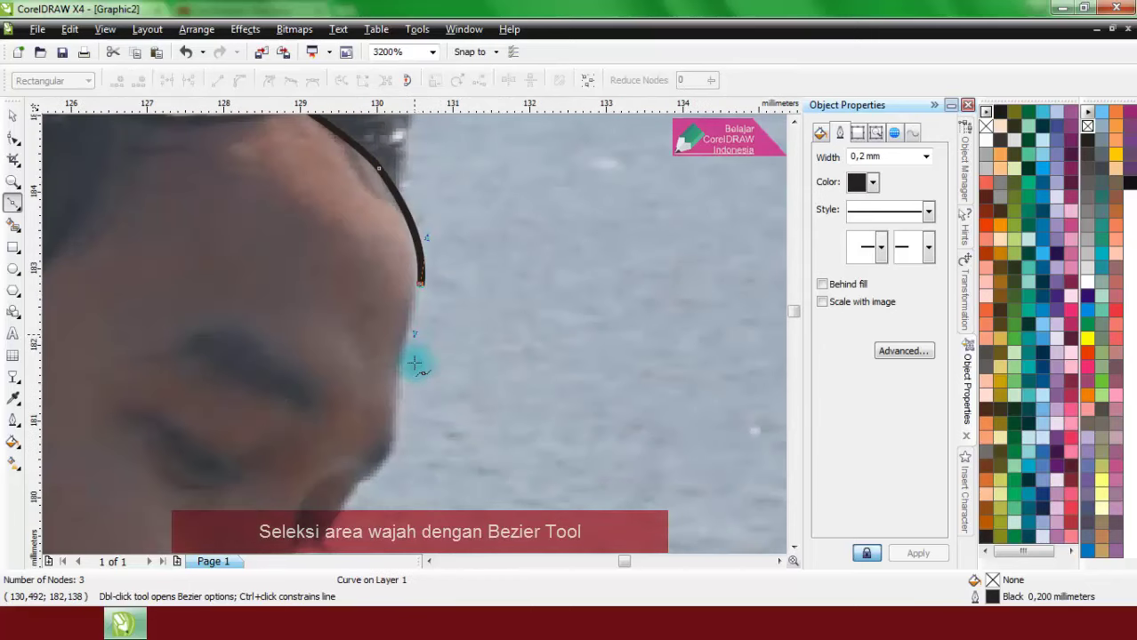
{"action": "scroll", "coordinate": [415, 363], "scroll_direction": "up", "scroll_amount": 1}
{"action": "left_click_drag", "start_coordinate": [389, 376], "coordinate": [392, 428]}
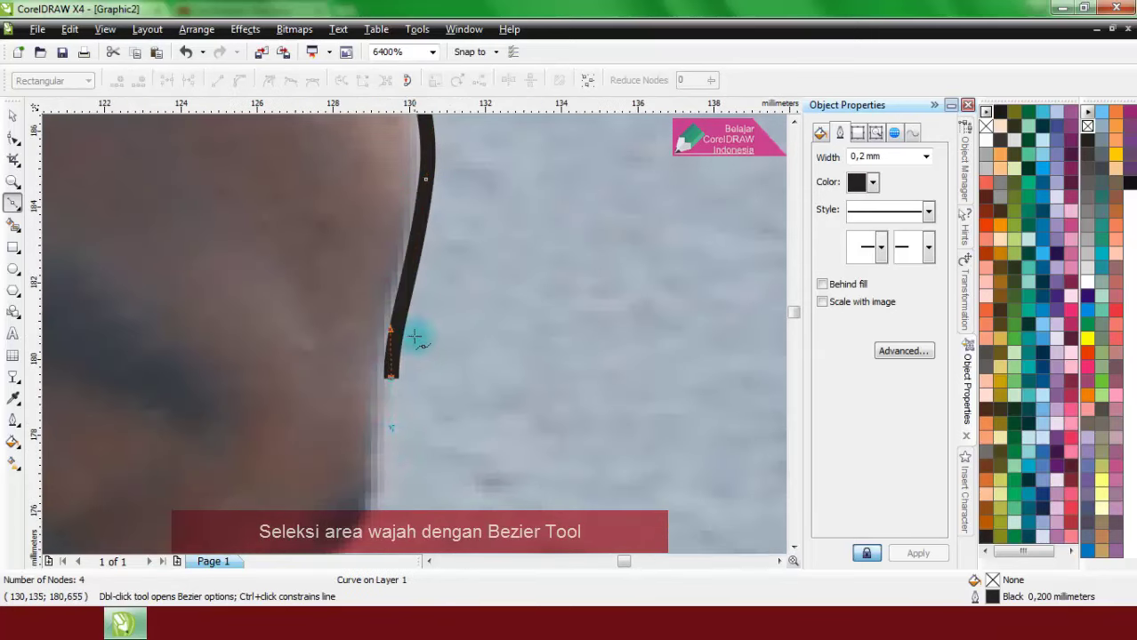
{"action": "scroll", "coordinate": [423, 325], "scroll_direction": "down", "scroll_amount": 2}
{"action": "left_click_drag", "start_coordinate": [402, 356], "coordinate": [360, 401]}
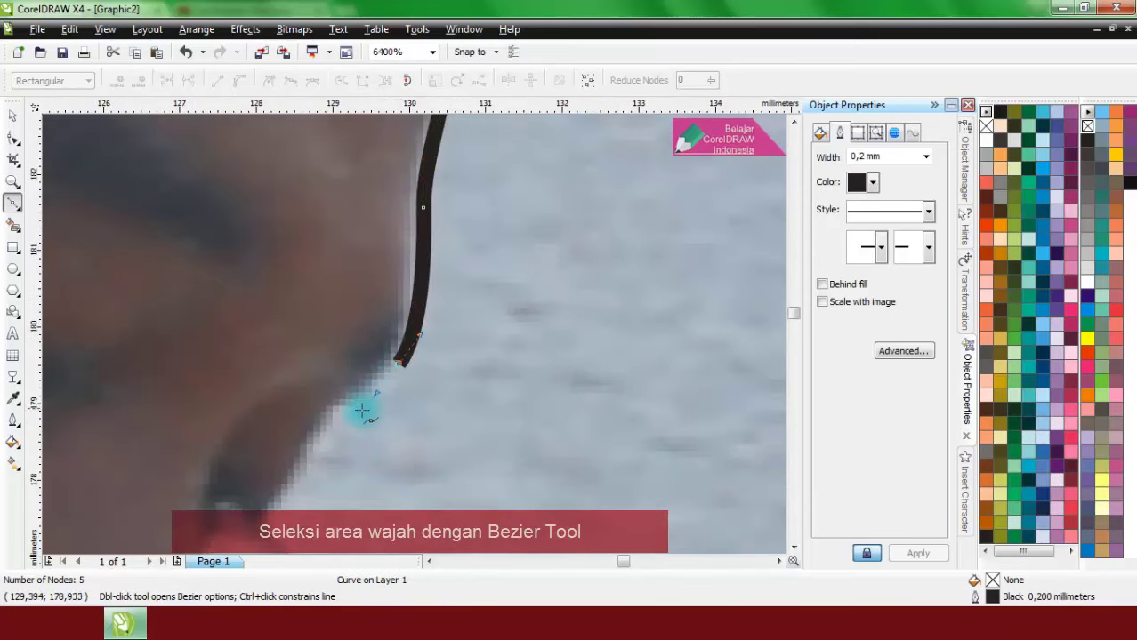
{"action": "scroll", "coordinate": [374, 338], "scroll_direction": "up", "scroll_amount": 1}
{"action": "left_click_drag", "start_coordinate": [376, 313], "coordinate": [303, 382]}
- Trace the Bezier outline around the protruding eyelashes and onto the upper bridge of the nose
{"action": "scroll", "coordinate": [381, 342], "scroll_direction": "down", "scroll_amount": 3}
{"action": "scroll", "coordinate": [445, 268], "scroll_direction": "up", "scroll_amount": 3}
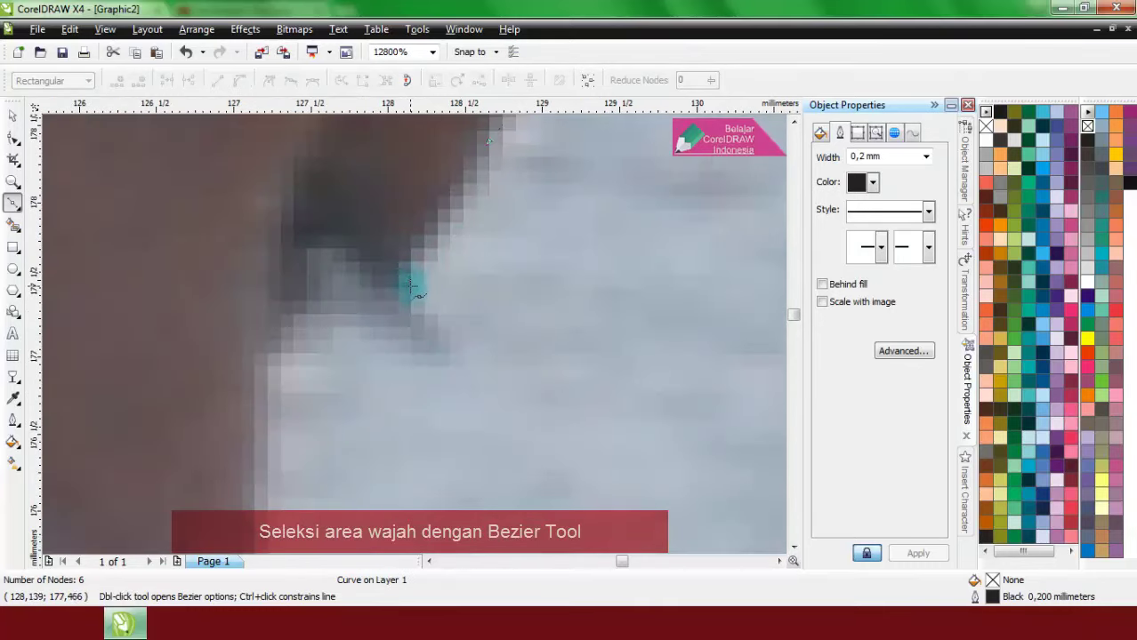
{"action": "left_click", "coordinate": [455, 371]}
{"action": "left_click", "coordinate": [315, 307]}
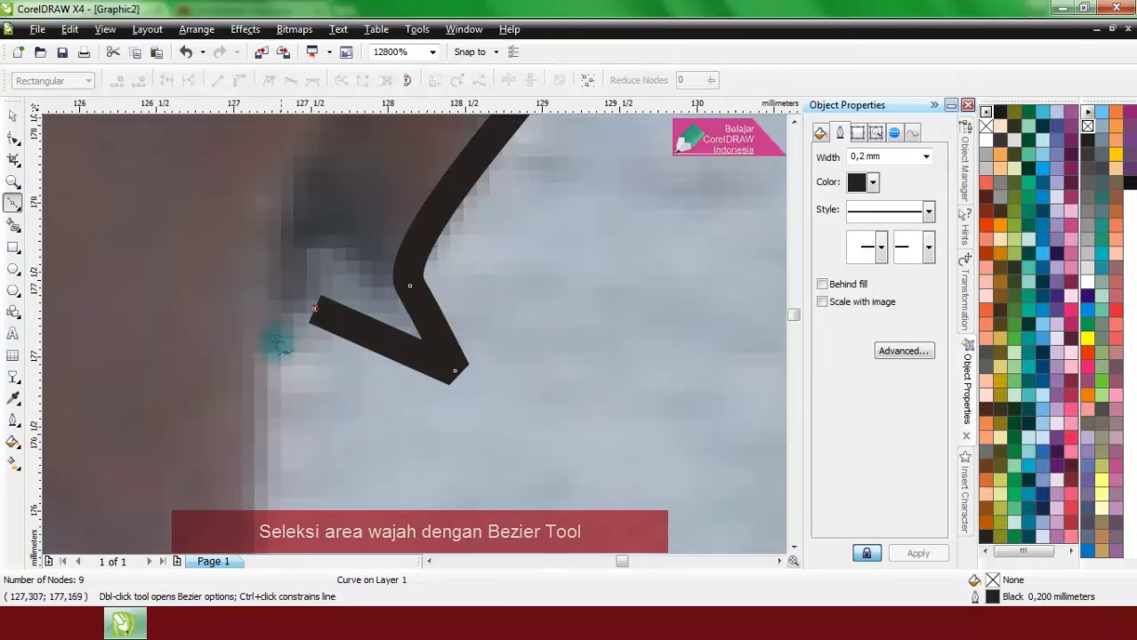
{"action": "left_click_drag", "start_coordinate": [267, 420], "coordinate": [267, 475]}
- Continue the Bezier outline down the nose bridge and around the tip of the nose
{"action": "scroll", "coordinate": [269, 475], "scroll_direction": "down", "scroll_amount": 2}
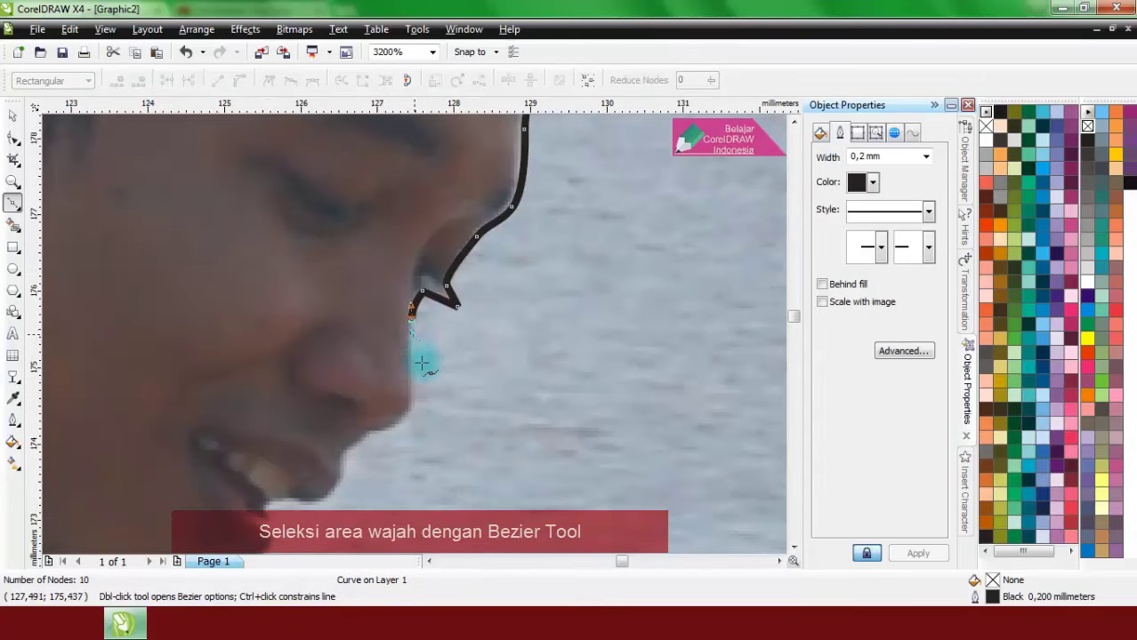
{"action": "scroll", "coordinate": [403, 343], "scroll_direction": "up", "scroll_amount": 1}
{"action": "left_click", "coordinate": [401, 400]}
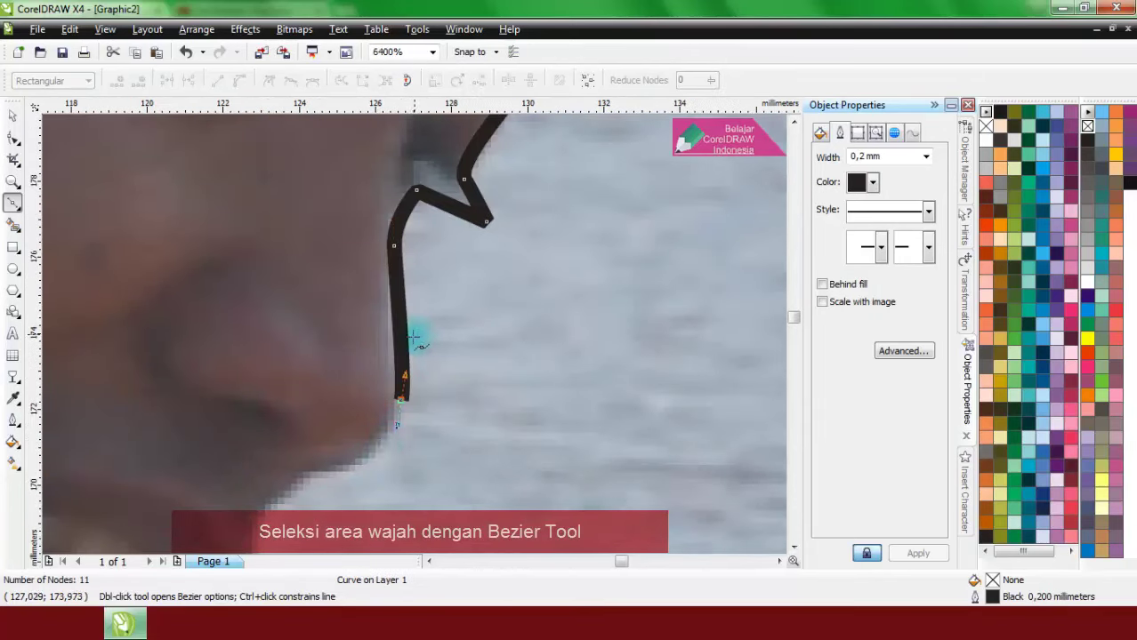
{"action": "scroll", "coordinate": [401, 400], "scroll_direction": "down", "scroll_amount": 1}
{"action": "scroll", "coordinate": [438, 309], "scroll_direction": "up", "scroll_amount": 1}
{"action": "left_click_drag", "start_coordinate": [404, 315], "coordinate": [374, 322]}
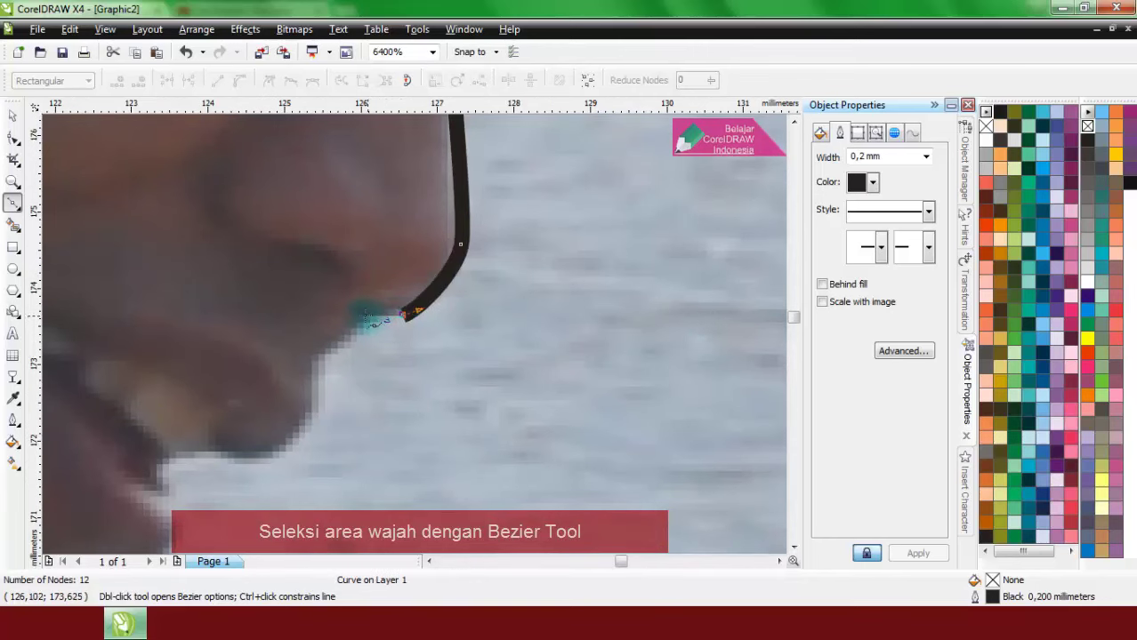
- Trace the Bezier outline from under the nose around the upper lip to the mouth opening
{"action": "scroll", "coordinate": [342, 352], "scroll_direction": "down", "scroll_amount": 2}
{"action": "scroll", "coordinate": [418, 311], "scroll_direction": "up", "scroll_amount": 2}
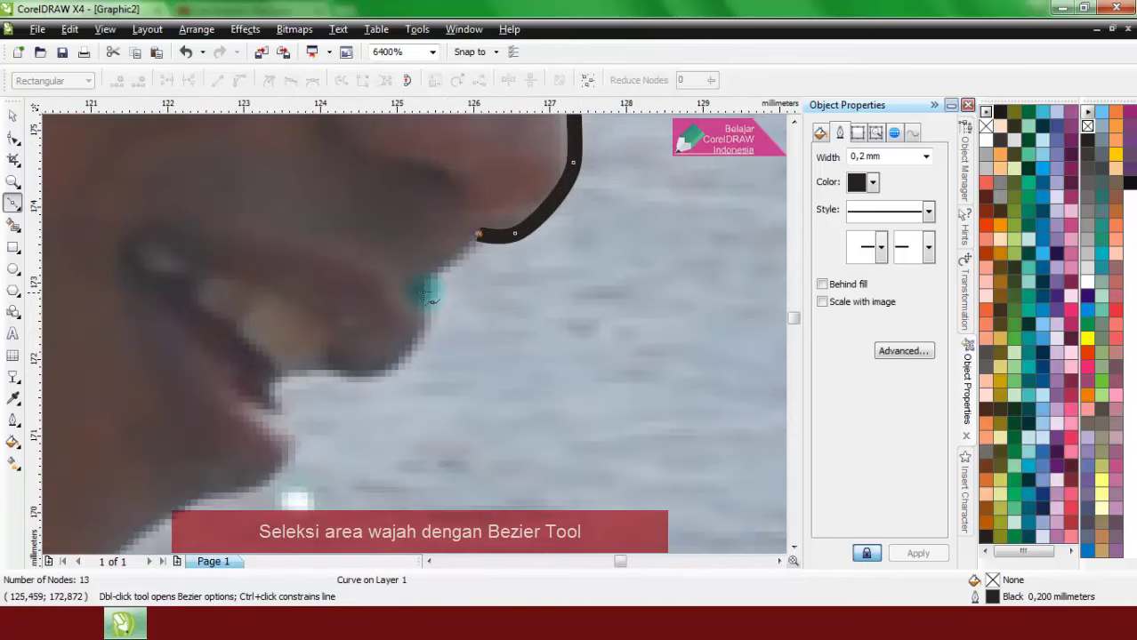
{"action": "left_click", "coordinate": [428, 284]}
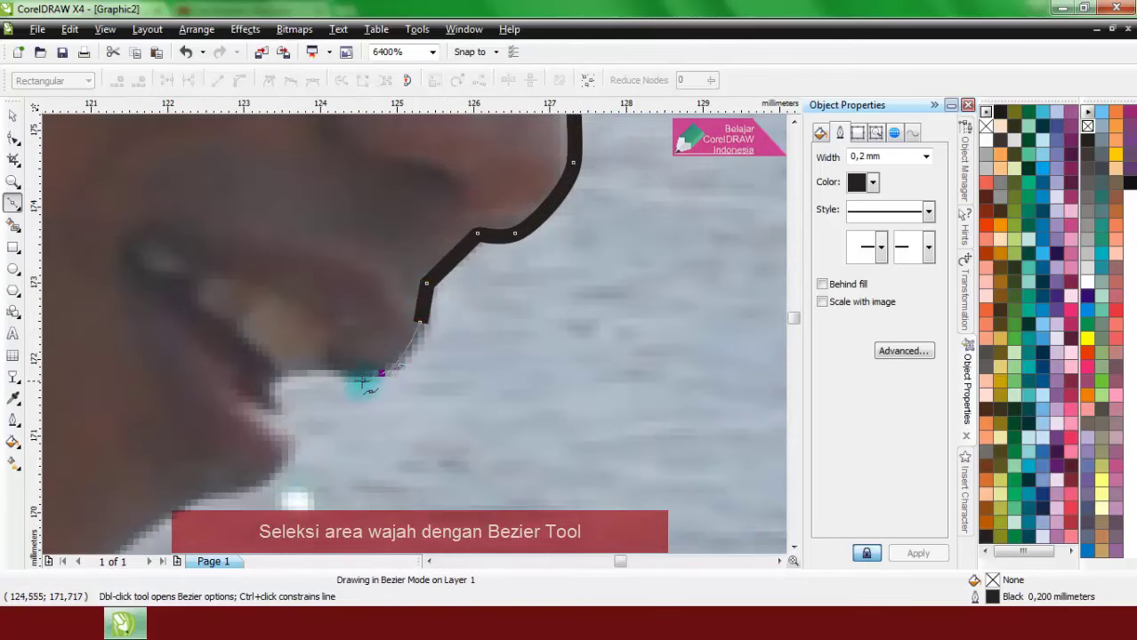
{"action": "left_click_drag", "start_coordinate": [364, 384], "coordinate": [335, 378]}
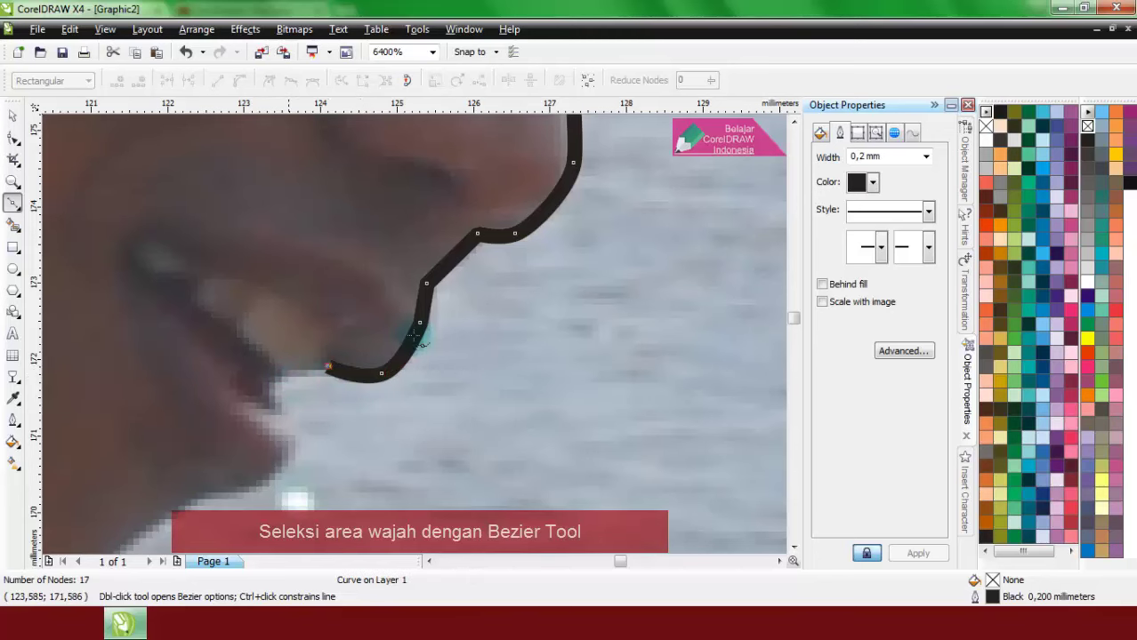
{"action": "scroll", "coordinate": [412, 334], "scroll_direction": "up", "scroll_amount": 2}
{"action": "left_click_drag", "start_coordinate": [335, 334], "coordinate": [332, 334]}
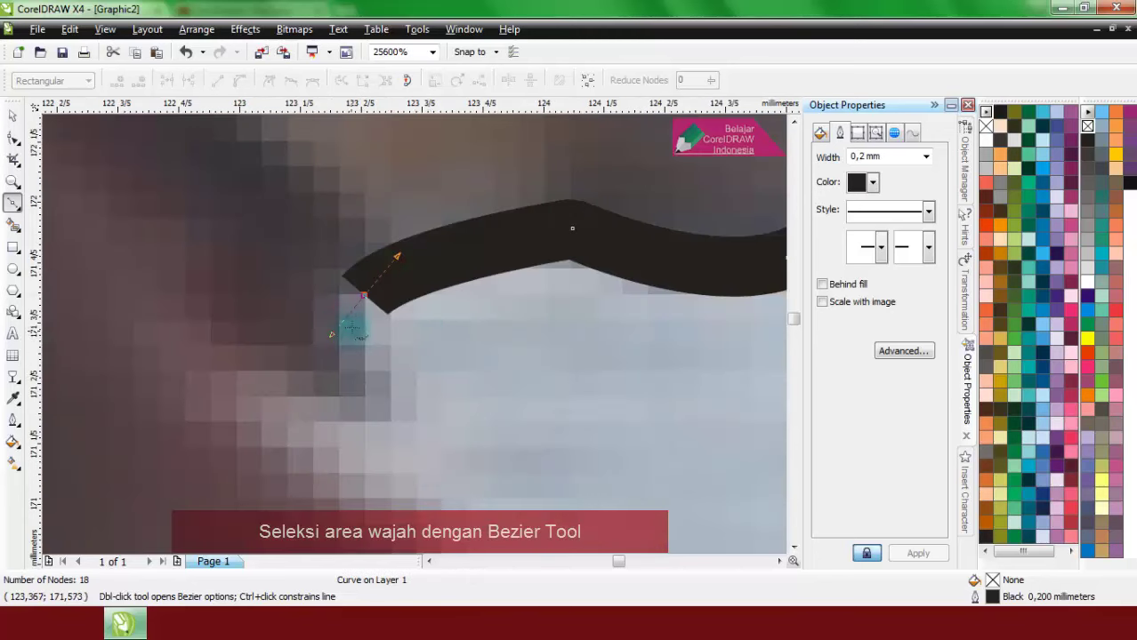
- Continue the Bezier outline around the lower lip and down to the lowest point of the chin
{"action": "scroll", "coordinate": [405, 356], "scroll_direction": "down", "scroll_amount": 3}
{"action": "scroll", "coordinate": [417, 352], "scroll_direction": "up", "scroll_amount": 1}
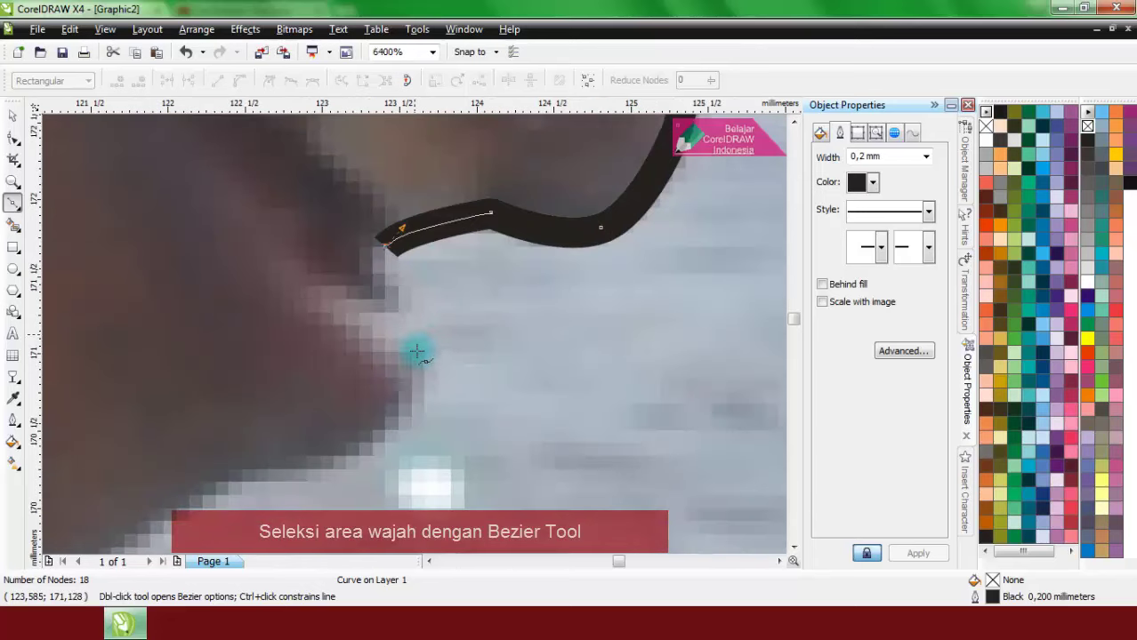
{"action": "left_click_drag", "start_coordinate": [430, 381], "coordinate": [405, 418]}
{"action": "left_click_drag", "start_coordinate": [336, 467], "coordinate": [254, 488]}
{"action": "scroll", "coordinate": [254, 488], "scroll_direction": "down", "scroll_amount": 3}
{"action": "scroll", "coordinate": [414, 334], "scroll_direction": "up", "scroll_amount": 2}
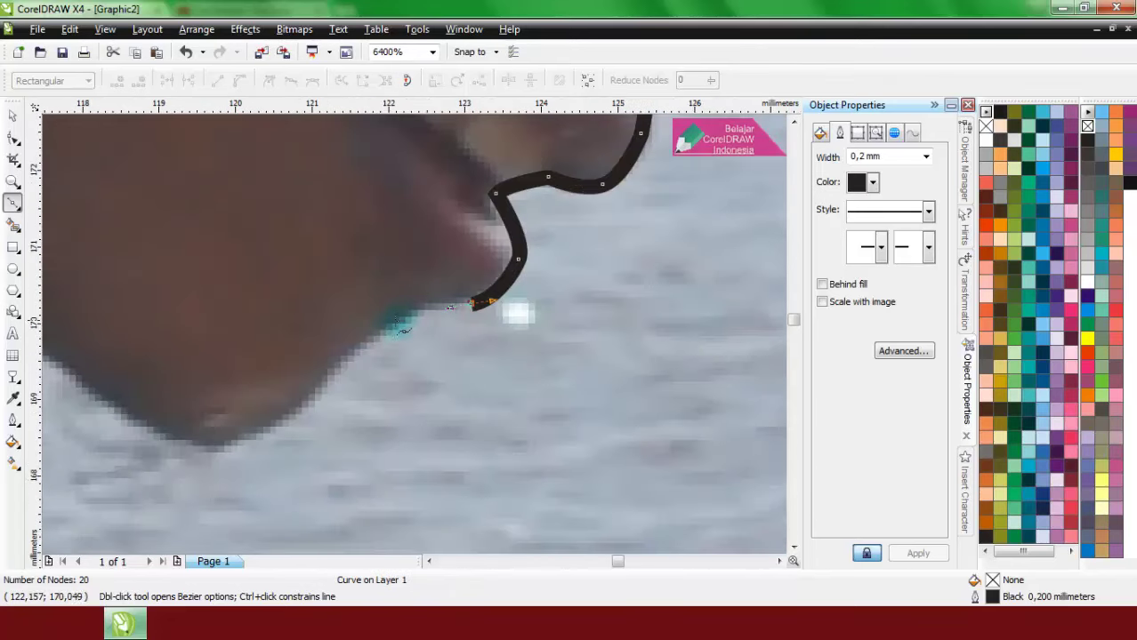
{"action": "left_click_drag", "start_coordinate": [336, 374], "coordinate": [302, 419]}
{"action": "key", "text": "ctrl+z"}
{"action": "left_click_drag", "start_coordinate": [215, 448], "coordinate": [166, 445]}
- Extend the Bezier outline from the chin along the jaw and up across the rear of the cheek
{"action": "scroll", "coordinate": [166, 445], "scroll_direction": "down", "scroll_amount": 1}
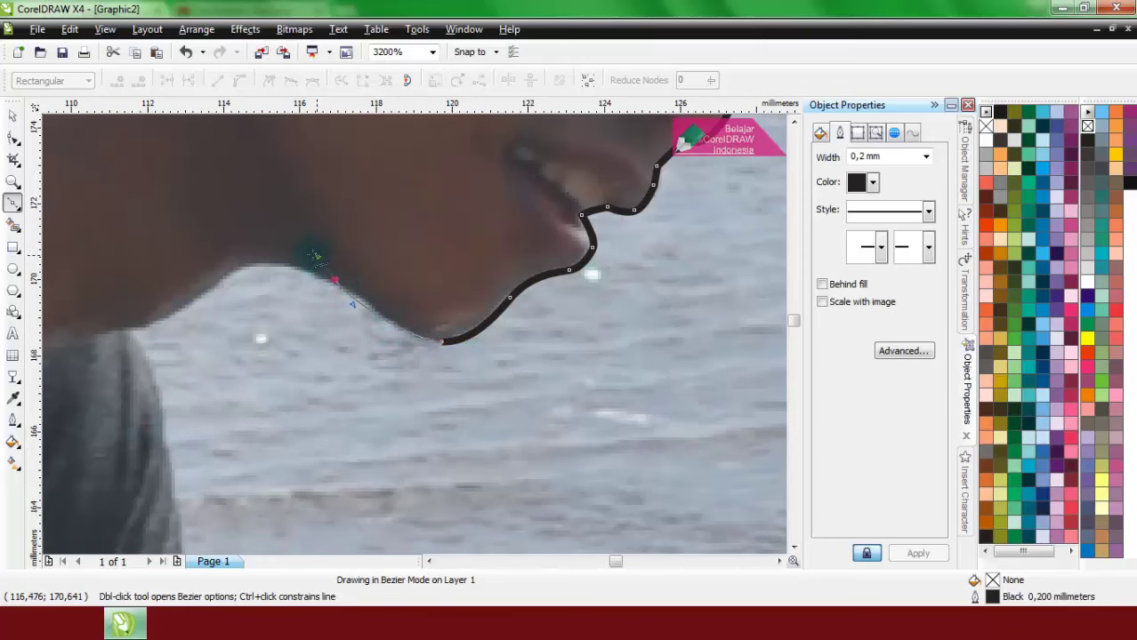
{"action": "left_click_drag", "start_coordinate": [306, 251], "coordinate": [305, 251]}
{"action": "scroll", "coordinate": [305, 251], "scroll_direction": "down", "scroll_amount": 1}
{"action": "scroll", "coordinate": [318, 223], "scroll_direction": "down", "scroll_amount": 1}
{"action": "scroll", "coordinate": [414, 238], "scroll_direction": "up", "scroll_amount": 1}
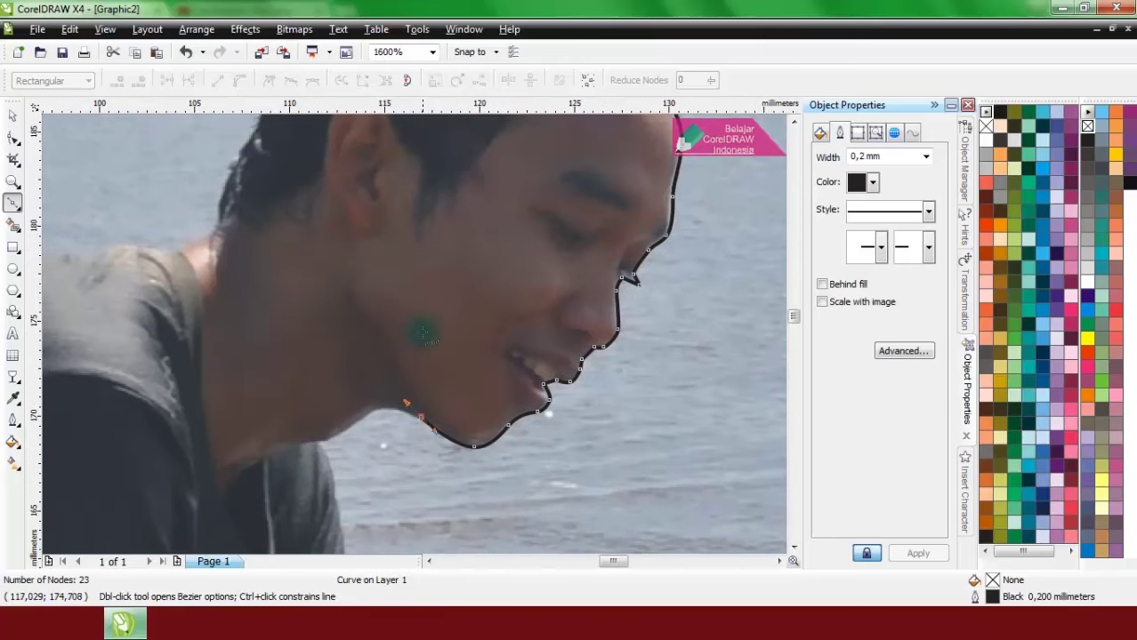
{"action": "left_click_drag", "start_coordinate": [383, 296], "coordinate": [382, 296]}
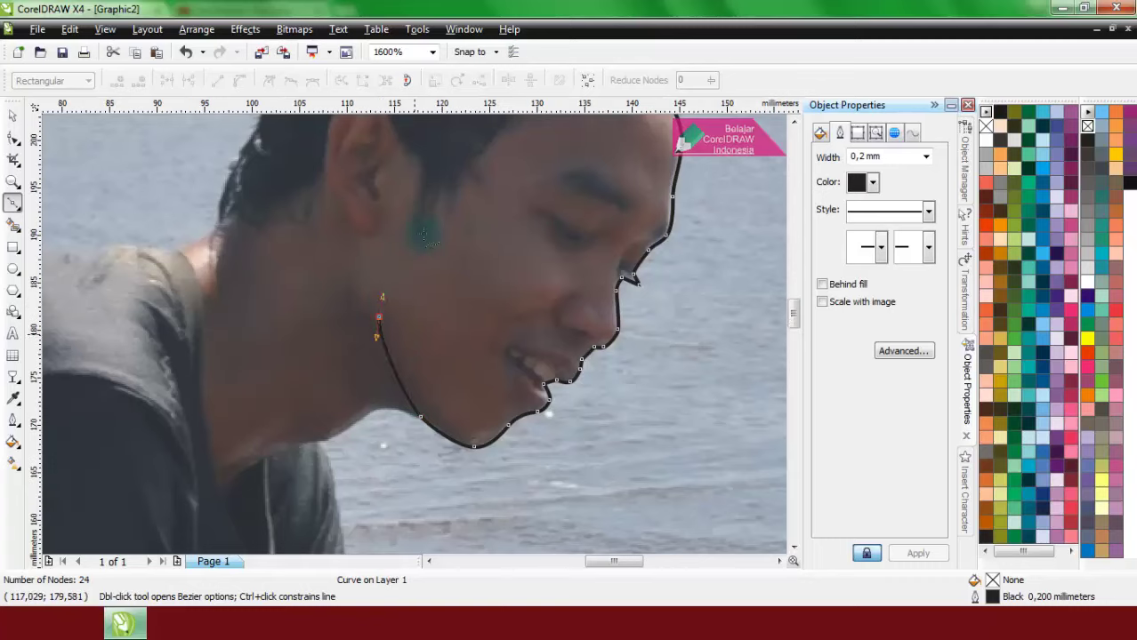
- Trace the Bezier outline from the cheek past the sideburn and up along the temple hairline
{"action": "scroll", "coordinate": [419, 276], "scroll_direction": "up", "scroll_amount": 2}
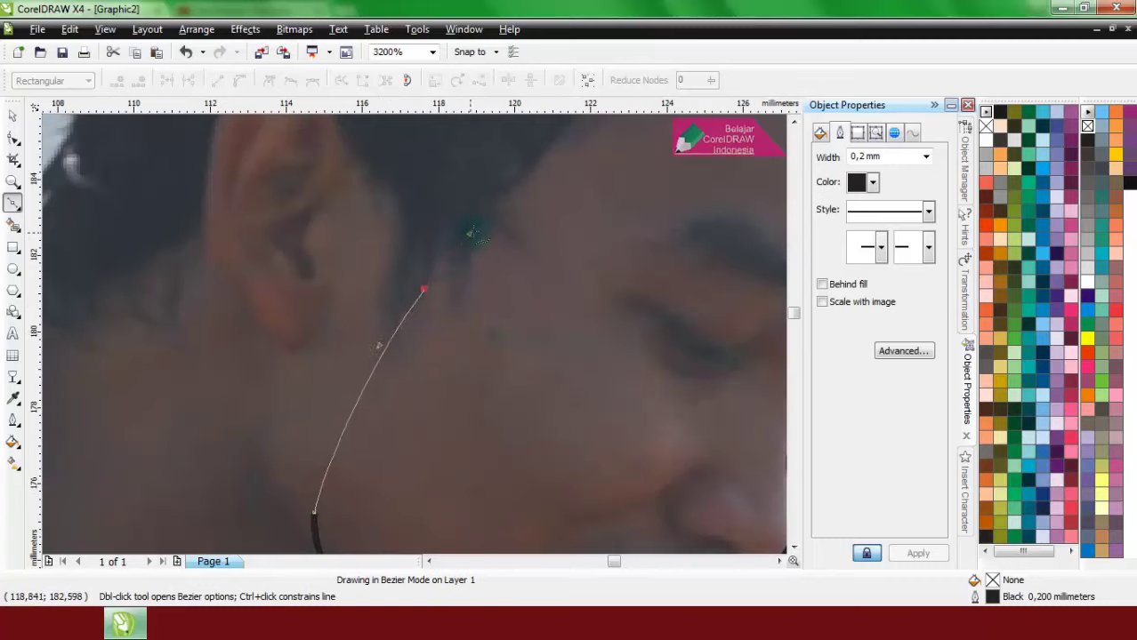
{"action": "left_click", "coordinate": [472, 233]}
{"action": "scroll", "coordinate": [399, 337], "scroll_direction": "down", "scroll_amount": 2}
{"action": "scroll", "coordinate": [422, 333], "scroll_direction": "up", "scroll_amount": 3}
{"action": "left_click", "coordinate": [398, 292]}
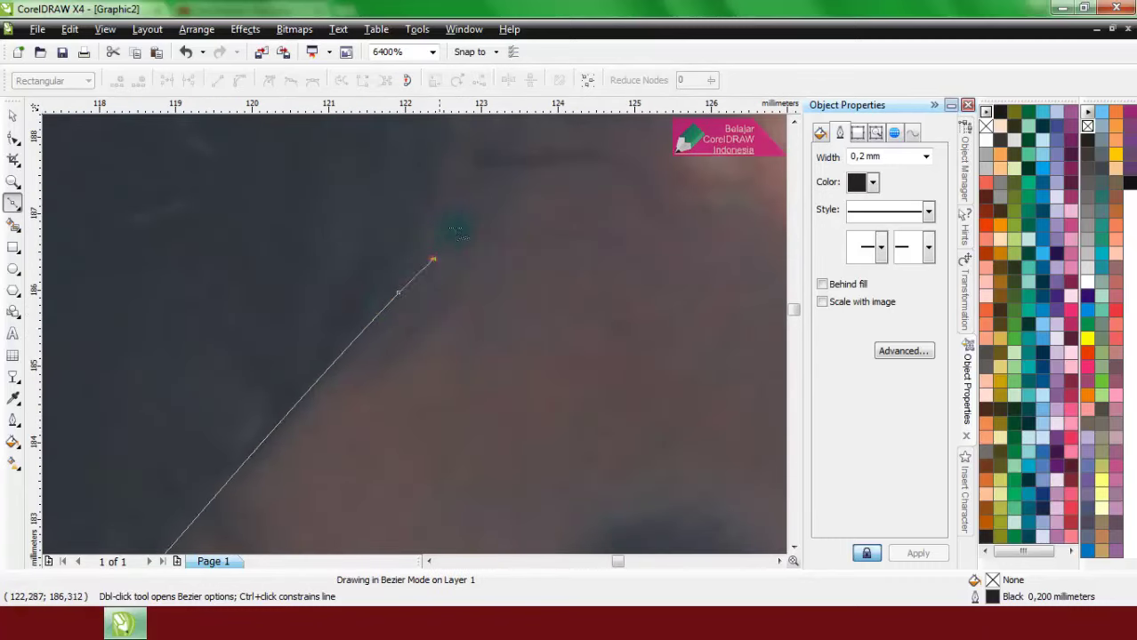
{"action": "left_click", "coordinate": [432, 258]}
- Close the Bezier outline along the upper forehead hairline at its starting node and switch to the Pick tool
{"action": "scroll", "coordinate": [473, 252], "scroll_direction": "down", "scroll_amount": 3}
{"action": "scroll", "coordinate": [442, 336], "scroll_direction": "up", "scroll_amount": 3}
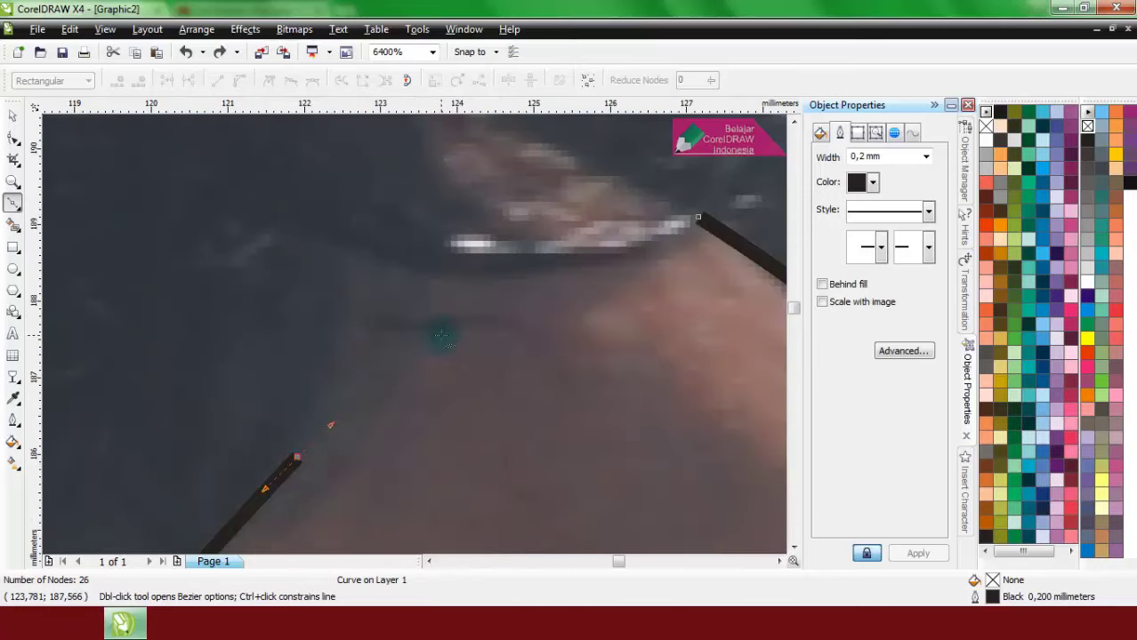
{"action": "left_click", "coordinate": [466, 260]}
{"action": "scroll", "coordinate": [469, 255], "scroll_direction": "down", "scroll_amount": 3}
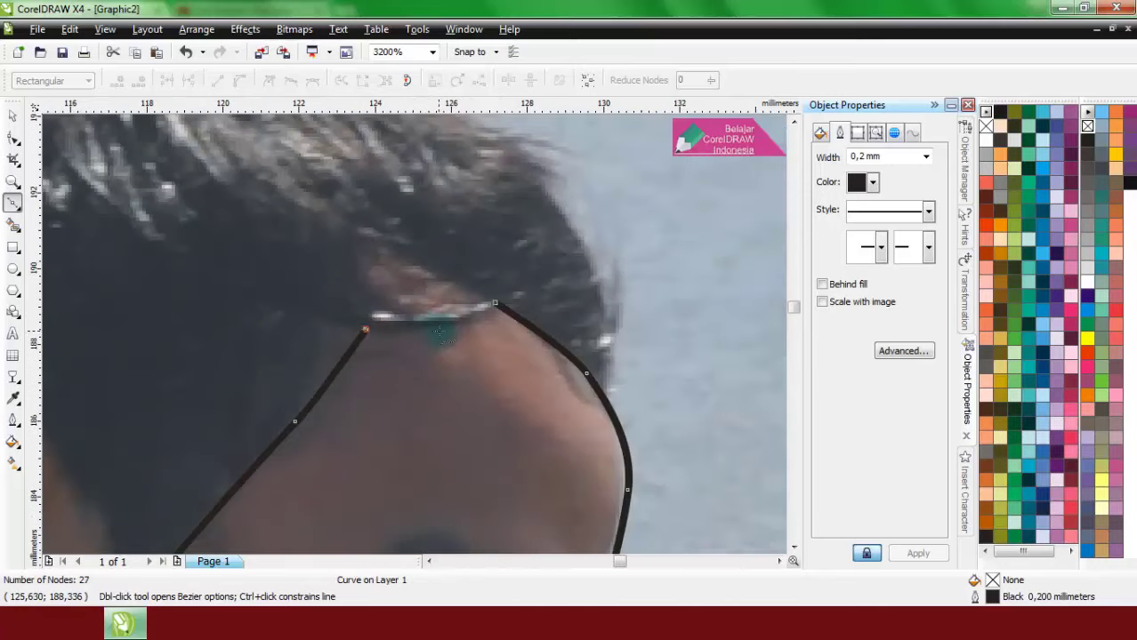
{"action": "scroll", "coordinate": [444, 325], "scroll_direction": "up", "scroll_amount": 3}
{"action": "left_click_drag", "start_coordinate": [526, 278], "coordinate": [488, 342]}
{"action": "scroll", "coordinate": [409, 327], "scroll_direction": "down", "scroll_amount": 4}
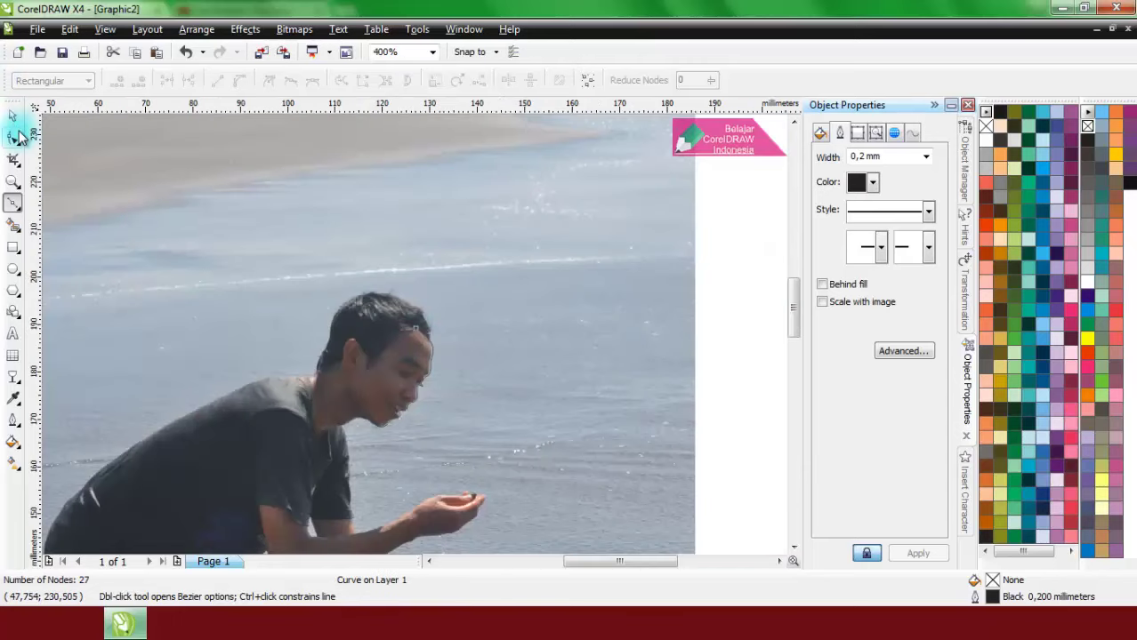
{"action": "left_click", "coordinate": [12, 118]}
{"action": "scroll", "coordinate": [418, 338], "scroll_direction": "up", "scroll_amount": 2}
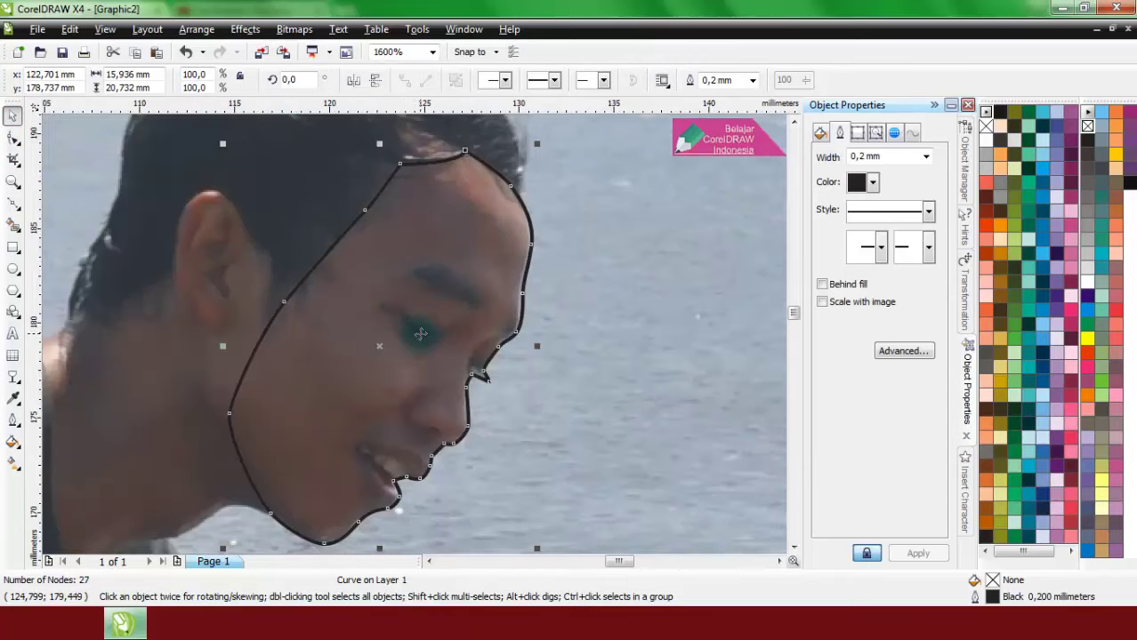
- Set the face outline's color to white and deselect the curve
{"action": "left_click", "coordinate": [873, 182]}
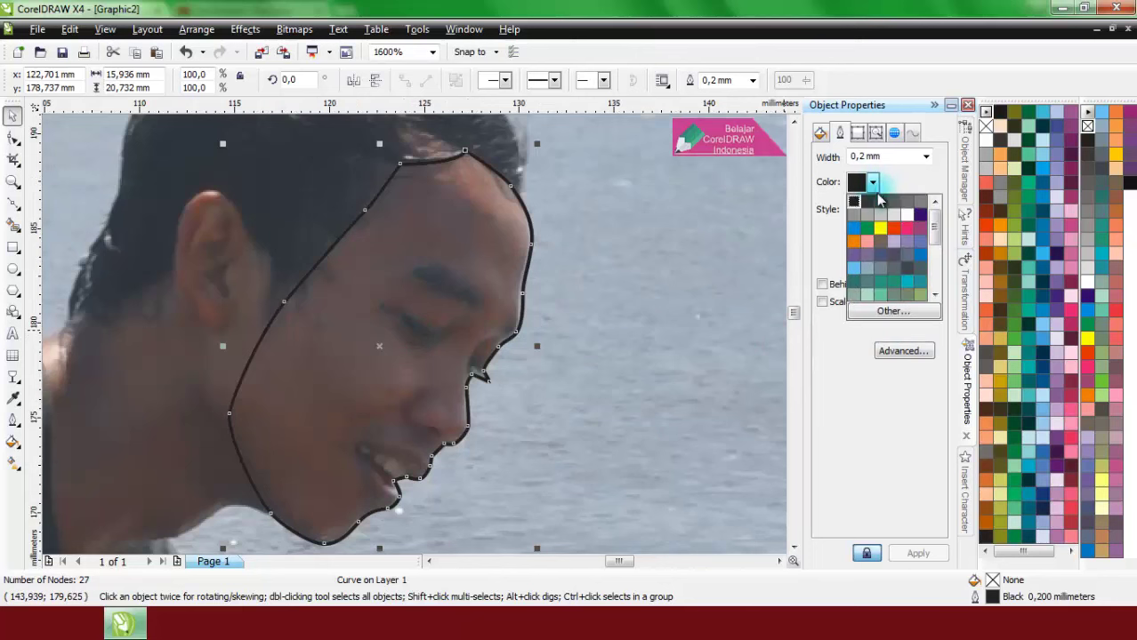
{"action": "left_click", "coordinate": [908, 215]}
{"action": "left_click", "coordinate": [589, 321]}
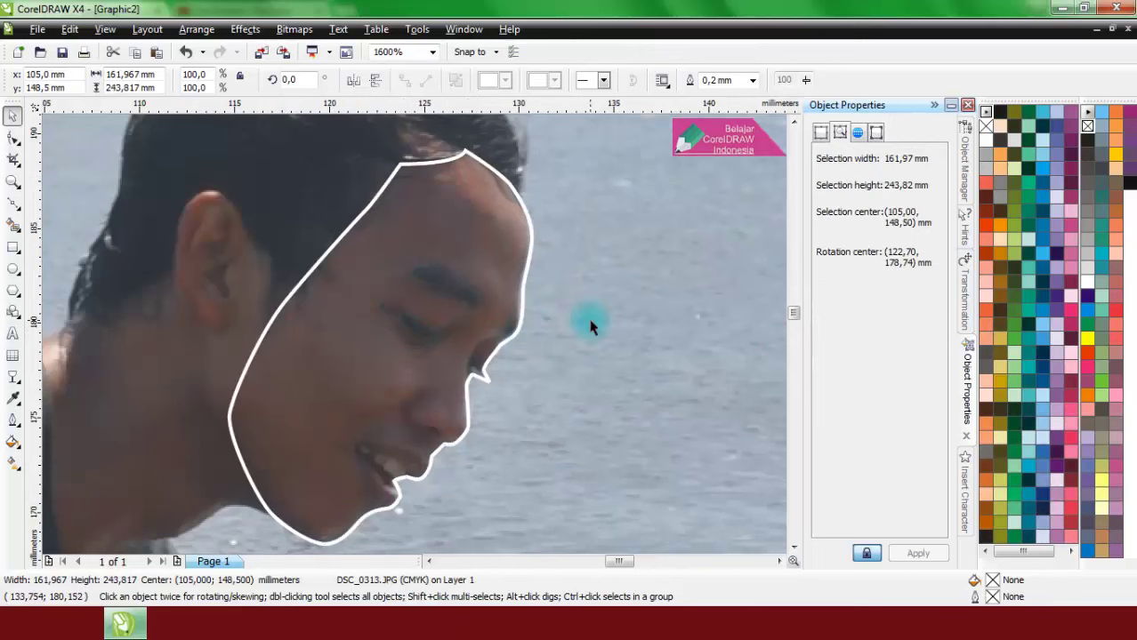
- Select both the beach photo and the white face outline and intersect them to create a separate face piece
{"action": "scroll", "coordinate": [414, 333], "scroll_direction": "down", "scroll_amount": 3}
{"action": "left_click", "coordinate": [579, 331]}
{"action": "scroll", "coordinate": [579, 331], "scroll_direction": "down", "scroll_amount": 1}
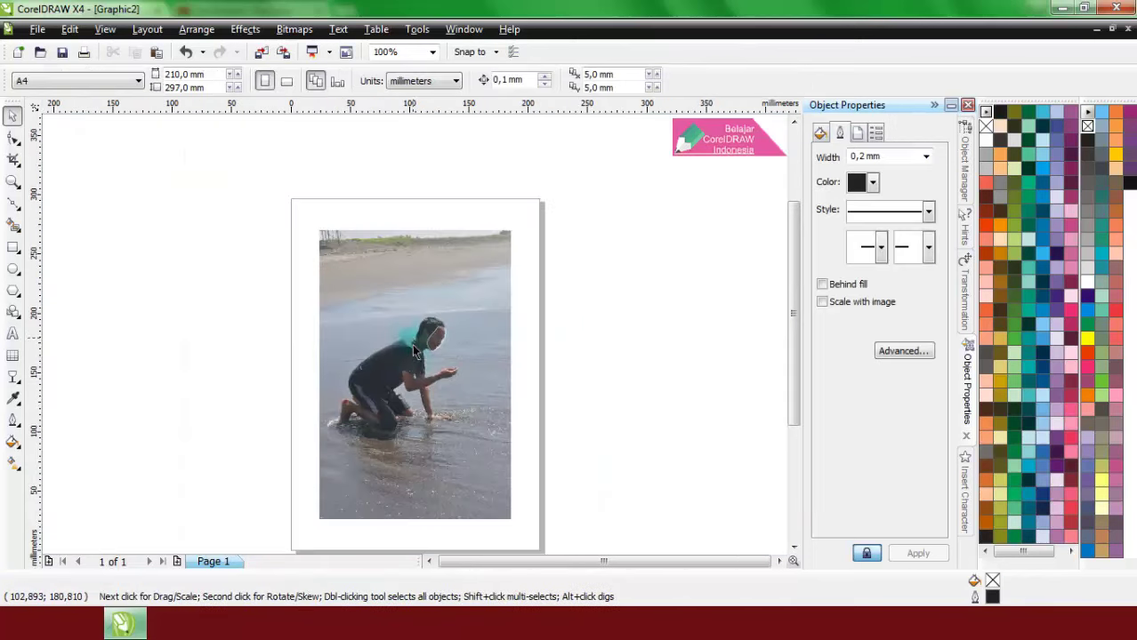
{"action": "left_click_drag", "start_coordinate": [309, 216], "coordinate": [409, 351]}
{"action": "left_click_drag", "start_coordinate": [540, 523], "coordinate": [554, 529]}
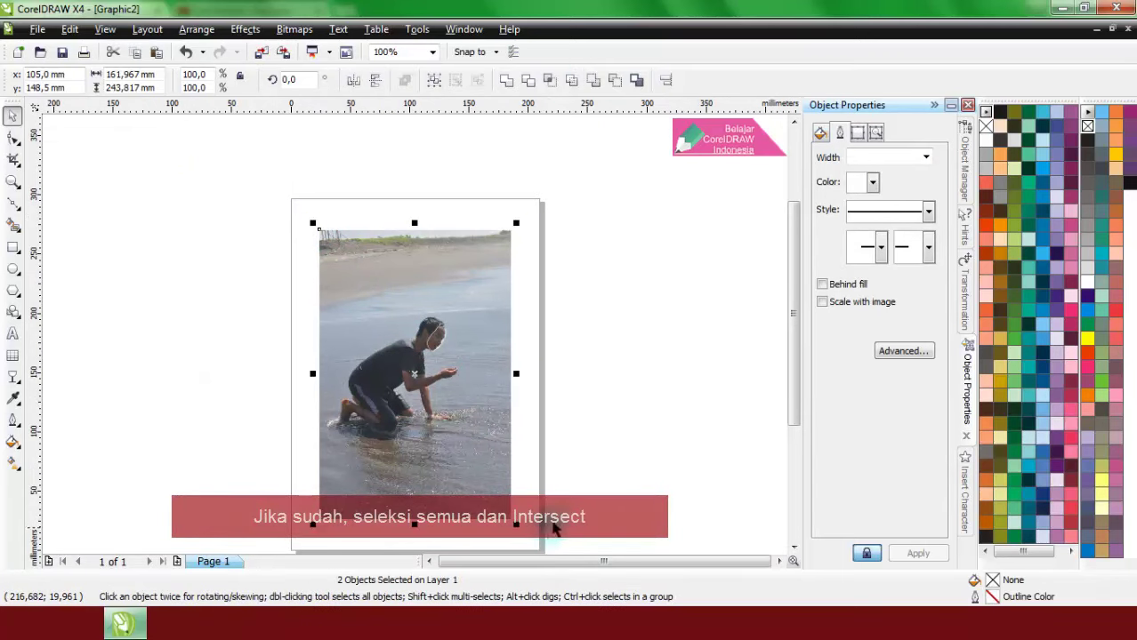
{"action": "left_click", "coordinate": [551, 81]}
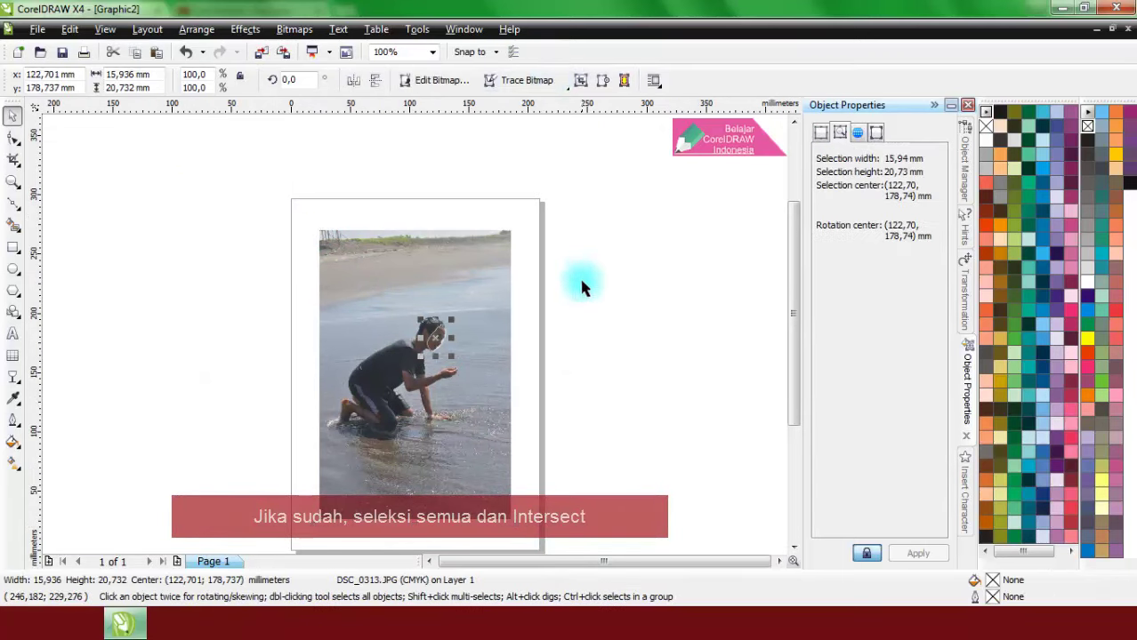
- Try moving the white outline off the face and undo the move
{"action": "left_click", "coordinate": [581, 285]}
{"action": "scroll", "coordinate": [429, 316], "scroll_direction": "up", "scroll_amount": 3}
{"action": "scroll", "coordinate": [429, 316], "scroll_direction": "up", "scroll_amount": 2}
{"action": "left_click_drag", "start_coordinate": [534, 316], "coordinate": [652, 240]}
{"action": "key", "text": "ctrl+z"}
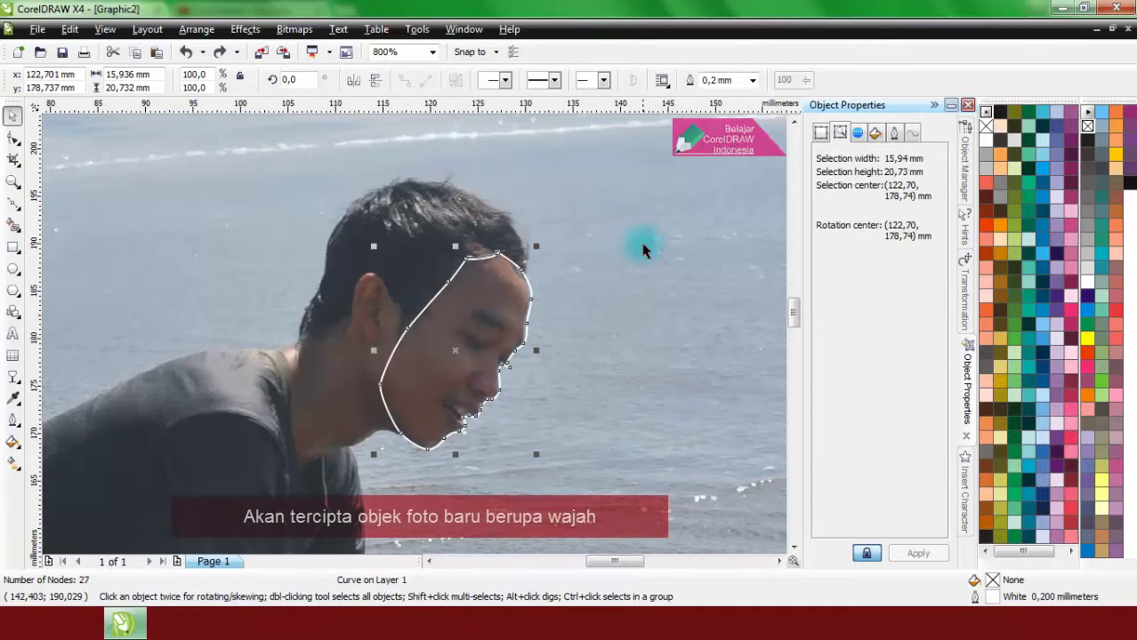
- Trim the main photo with the white face outline and deselect everything
{"action": "scroll", "coordinate": [645, 251], "scroll_direction": "down", "scroll_amount": 3}
{"action": "left_click", "coordinate": [541, 337]}
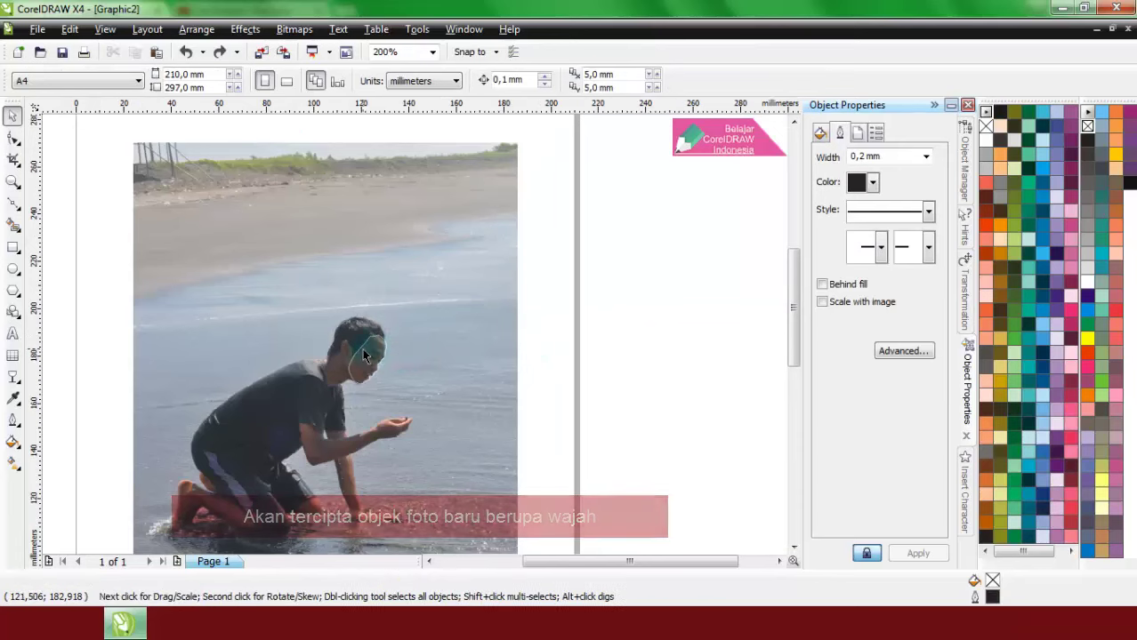
{"action": "left_click_drag", "start_coordinate": [381, 356], "coordinate": [400, 351]}
{"action": "key", "text": "Escape"}
{"action": "scroll", "coordinate": [382, 372], "scroll_direction": "up", "scroll_amount": 1}
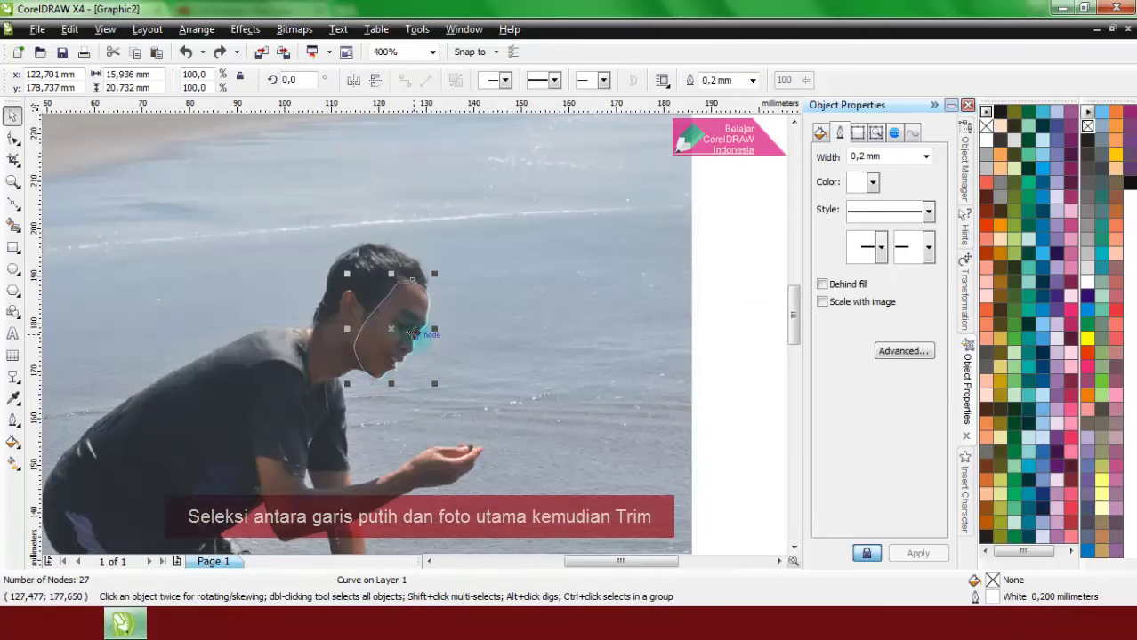
{"action": "left_click", "coordinate": [541, 145], "text": "shift"}
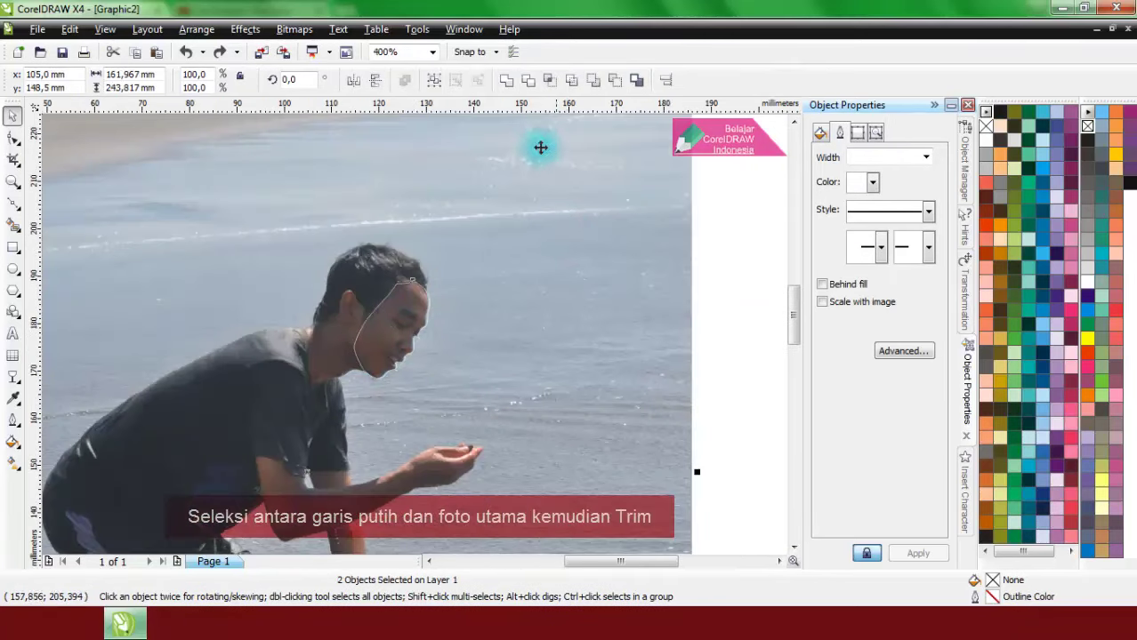
{"action": "left_click", "coordinate": [528, 83]}
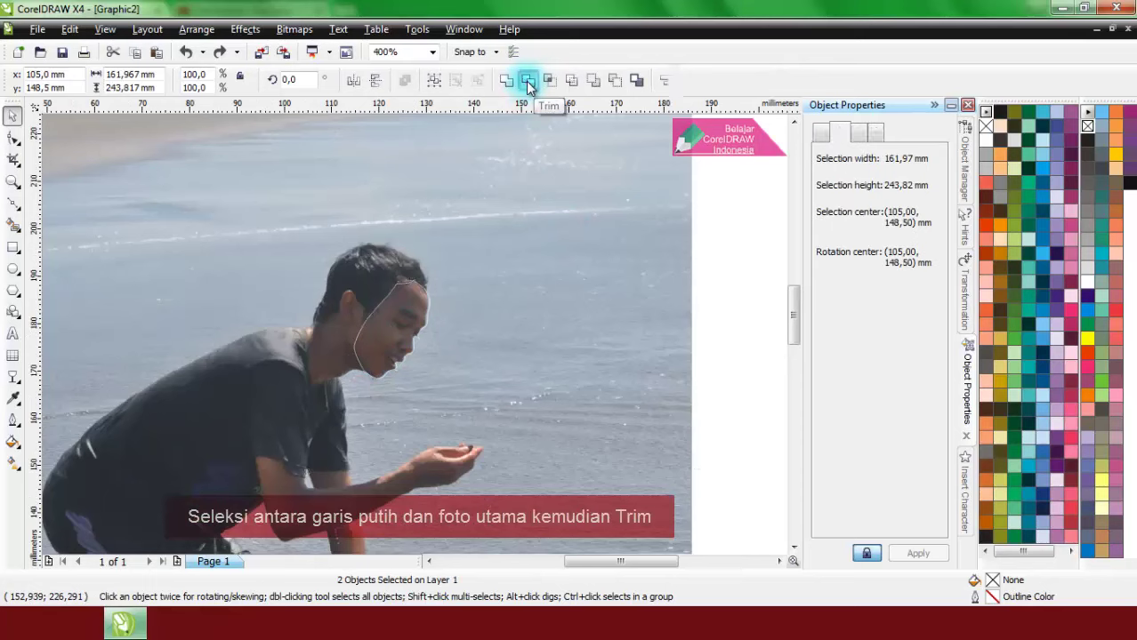
{"action": "left_click", "coordinate": [707, 254]}
- Move the white outline and the cut-out face aside to check the trim, and undo both moves
{"action": "left_click_drag", "start_coordinate": [421, 329], "coordinate": [276, 278]}
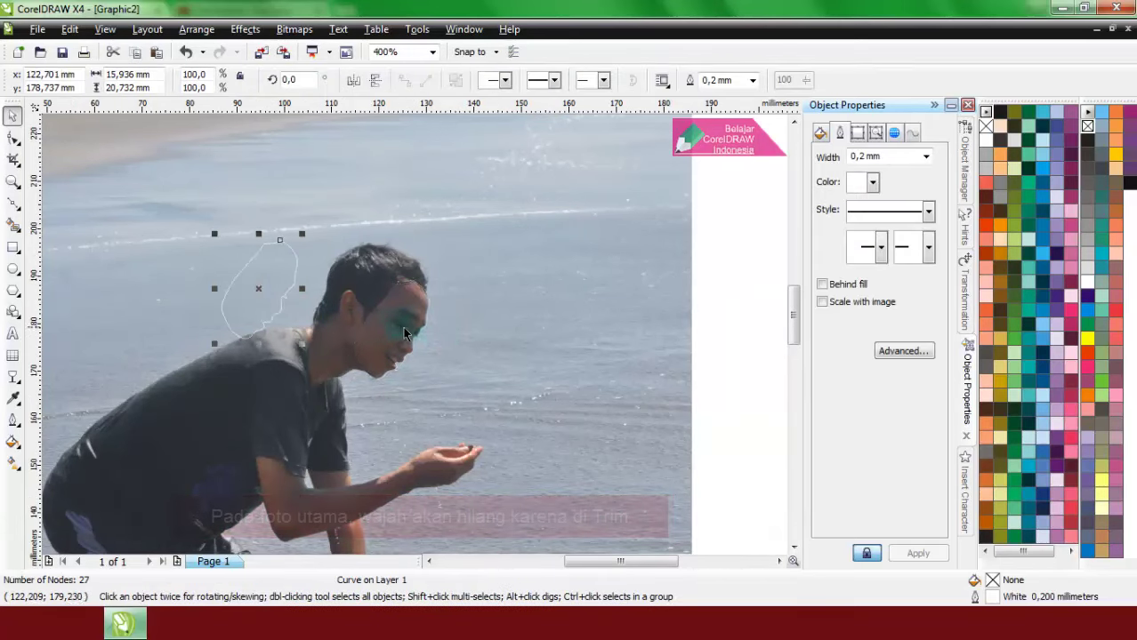
{"action": "left_click_drag", "start_coordinate": [398, 327], "coordinate": [436, 372]}
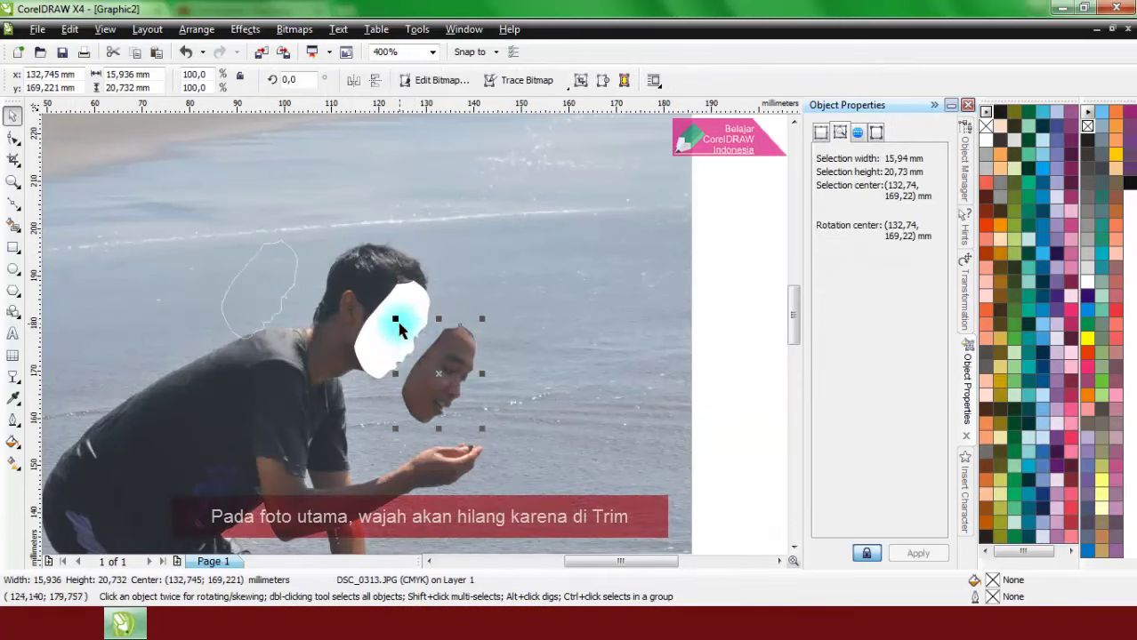
{"action": "key", "text": "ctrl+z"}
{"action": "key", "text": "ctrl+z"}
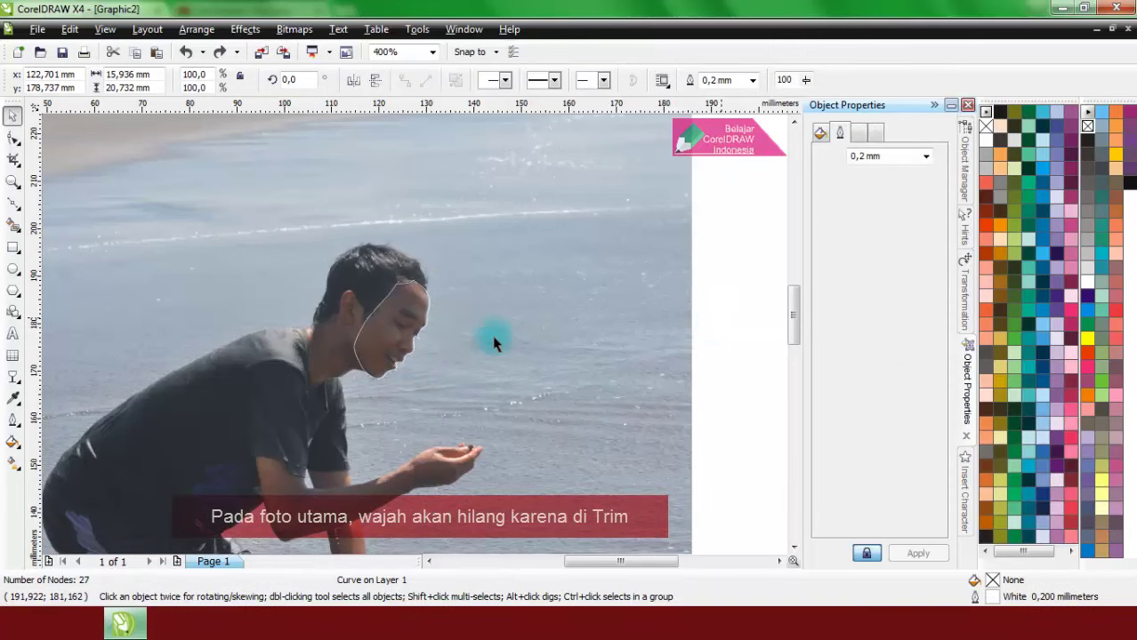
- Move the white outline onto the open water in front of the face and intersect it with the main photo
{"action": "key", "text": "Escape"}
{"action": "scroll", "coordinate": [452, 347], "scroll_direction": "up", "scroll_amount": 1}
{"action": "left_click", "coordinate": [377, 333]}
{"action": "left_click_drag", "start_coordinate": [334, 308], "coordinate": [493, 301]}
{"action": "left_click", "coordinate": [636, 252], "text": "shift"}
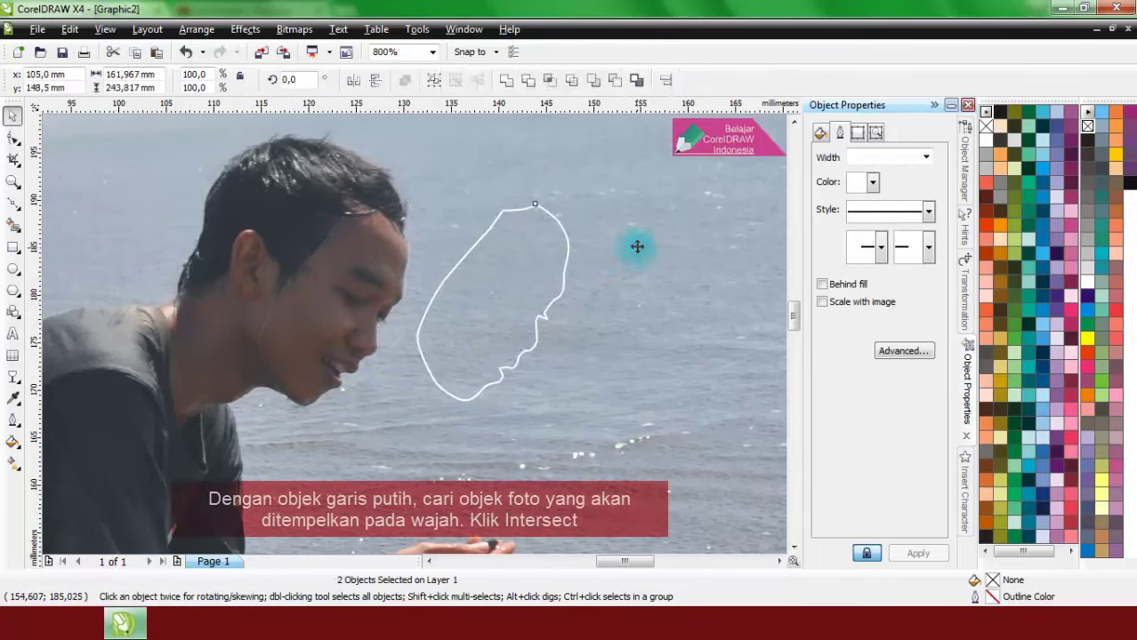
{"action": "left_click", "coordinate": [542, 80]}
{"action": "left_click", "coordinate": [661, 229]}
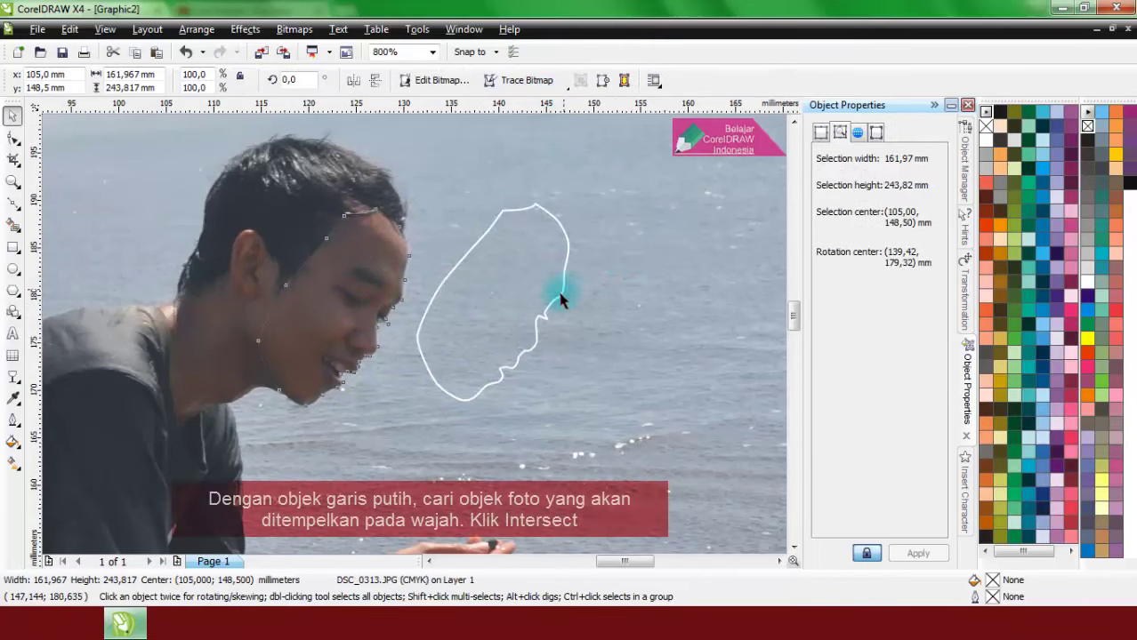
- Move the cut-out face onto the water away from the head and delete the white outline
{"action": "left_click", "coordinate": [365, 309]}
{"action": "left_click_drag", "start_coordinate": [365, 308], "coordinate": [641, 388]}
{"action": "left_click_drag", "start_coordinate": [549, 294], "coordinate": [643, 244]}
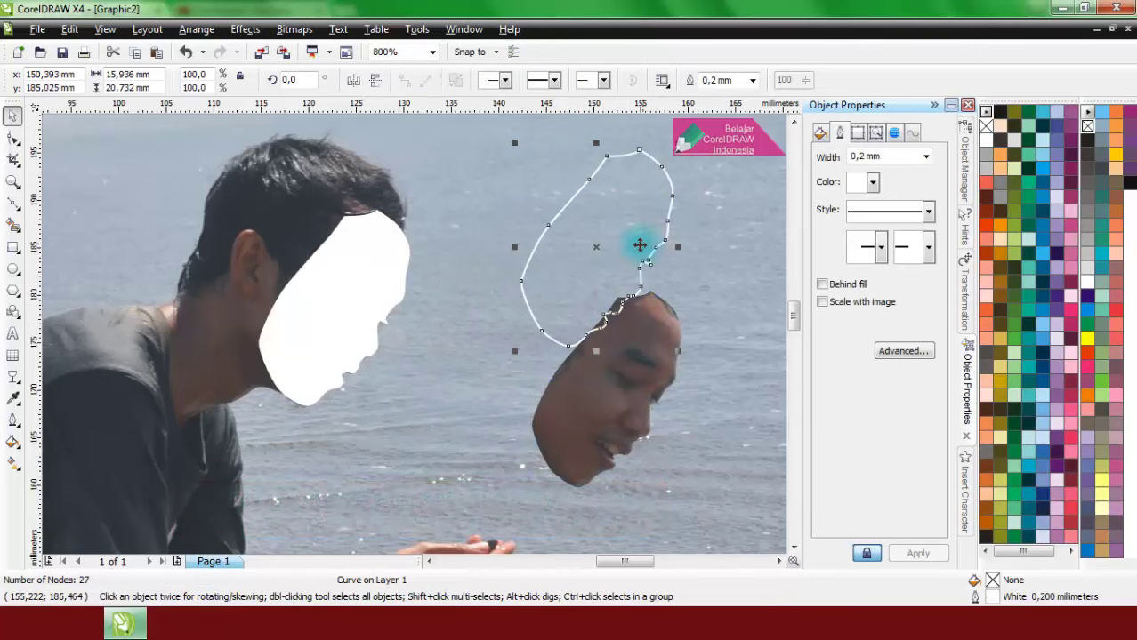
{"action": "right_click", "coordinate": [615, 257]}
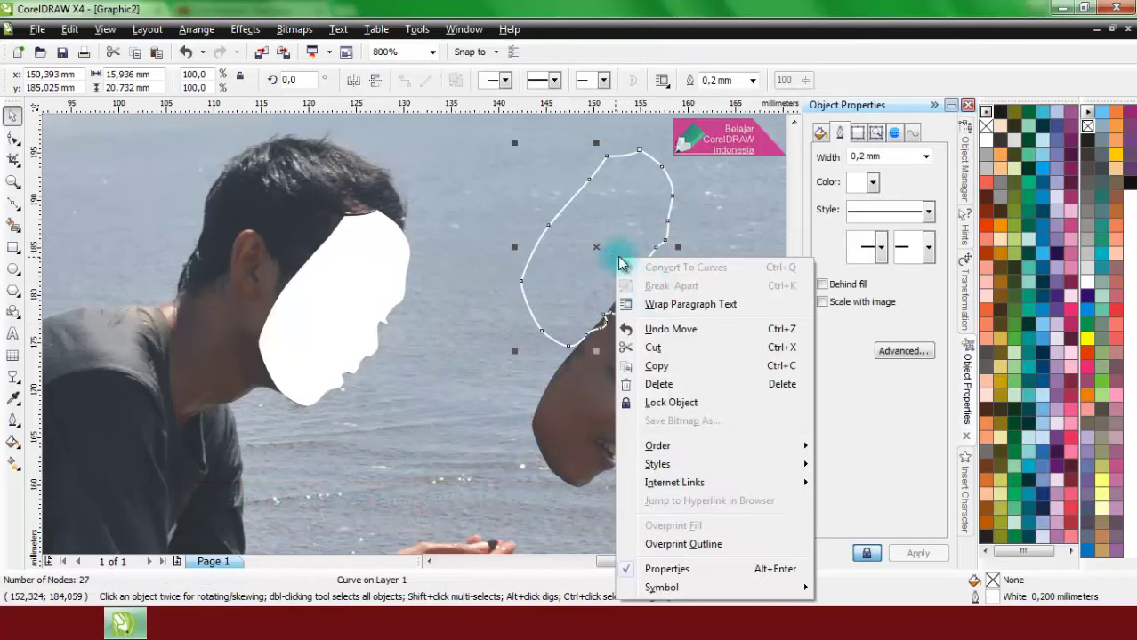
{"action": "left_click", "coordinate": [660, 384]}
- Move the face-shaped water patch into the empty face hole so that it fills the gap, and deselect it
{"action": "left_click", "coordinate": [553, 280]}
{"action": "left_click_drag", "start_coordinate": [553, 280], "coordinate": [375, 262]}
{"action": "scroll", "coordinate": [381, 228], "scroll_direction": "up", "scroll_amount": 3}
{"action": "scroll", "coordinate": [376, 262], "scroll_direction": "down", "scroll_amount": 3}
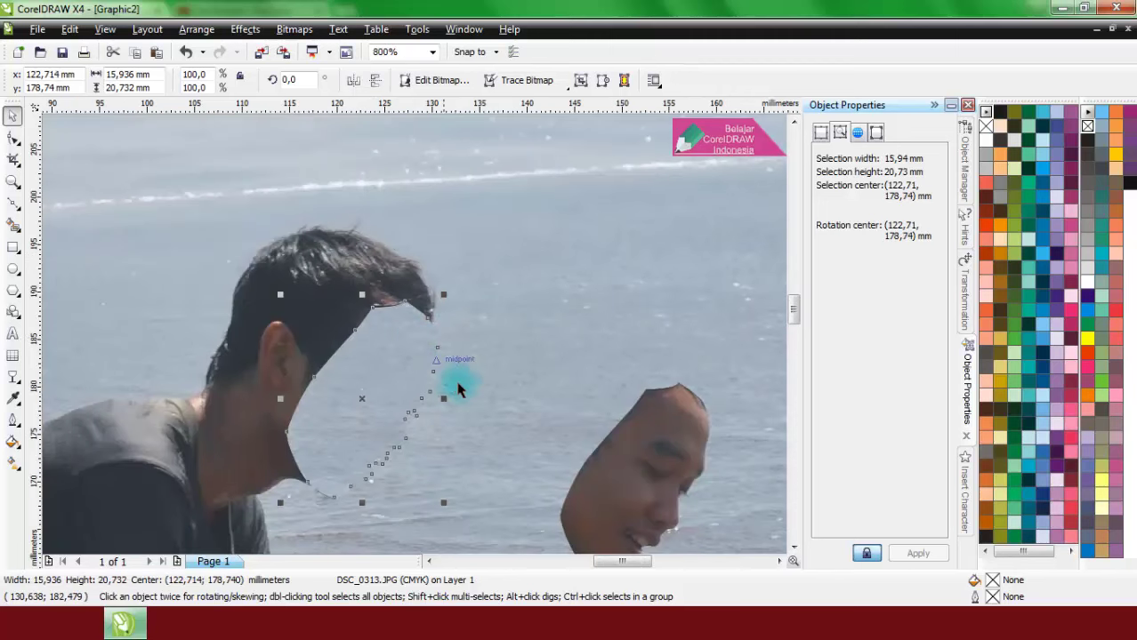
{"action": "left_click", "coordinate": [505, 358]}
{"action": "scroll", "coordinate": [456, 363], "scroll_direction": "down", "scroll_amount": 2}
{"action": "left_click", "coordinate": [578, 335]}
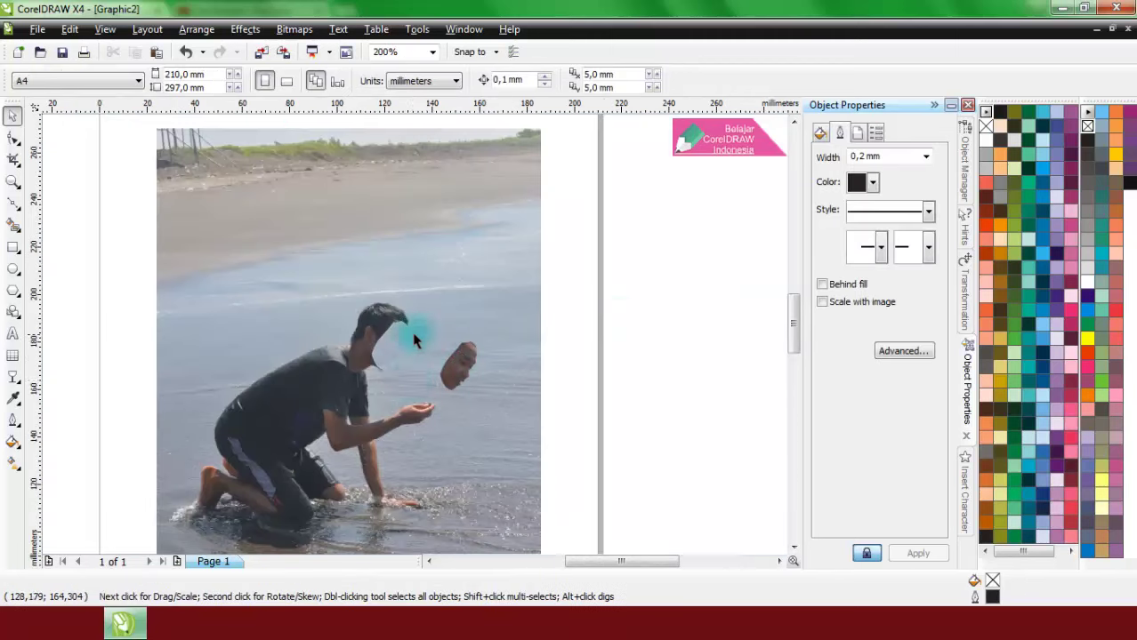
- Enlarge the water patch to about 103.1% around its center to cover the cut edges
{"action": "scroll", "coordinate": [414, 339], "scroll_direction": "up", "scroll_amount": 2}
{"action": "scroll", "coordinate": [513, 330], "scroll_direction": "down", "scroll_amount": 1}
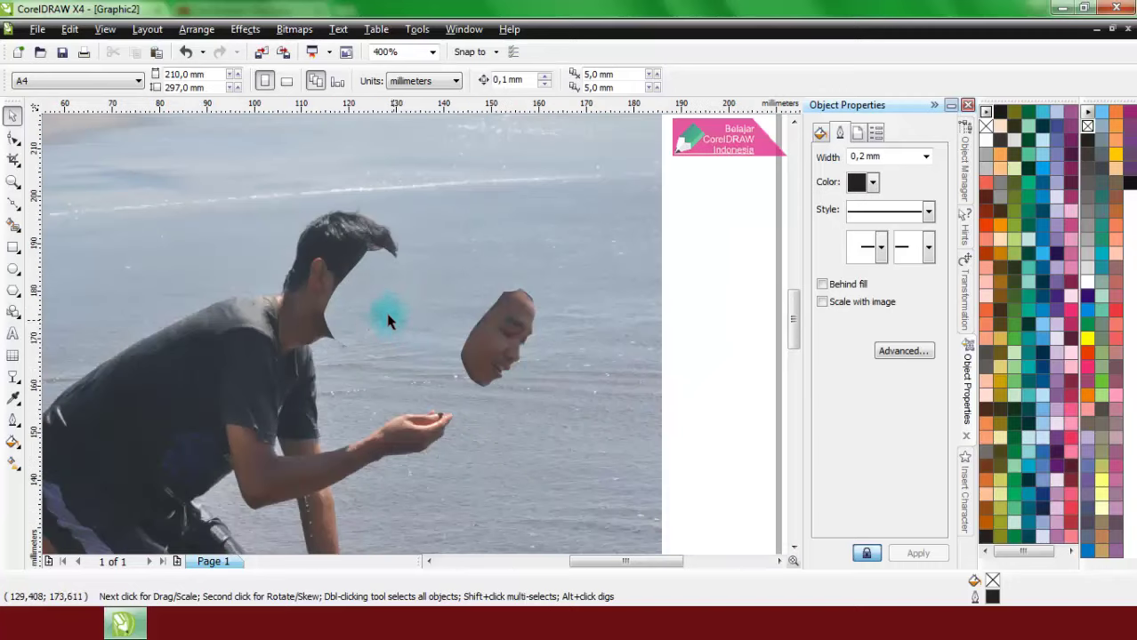
{"action": "scroll", "coordinate": [460, 354], "scroll_direction": "down", "scroll_amount": 2}
{"action": "scroll", "coordinate": [400, 324], "scroll_direction": "up", "scroll_amount": 3}
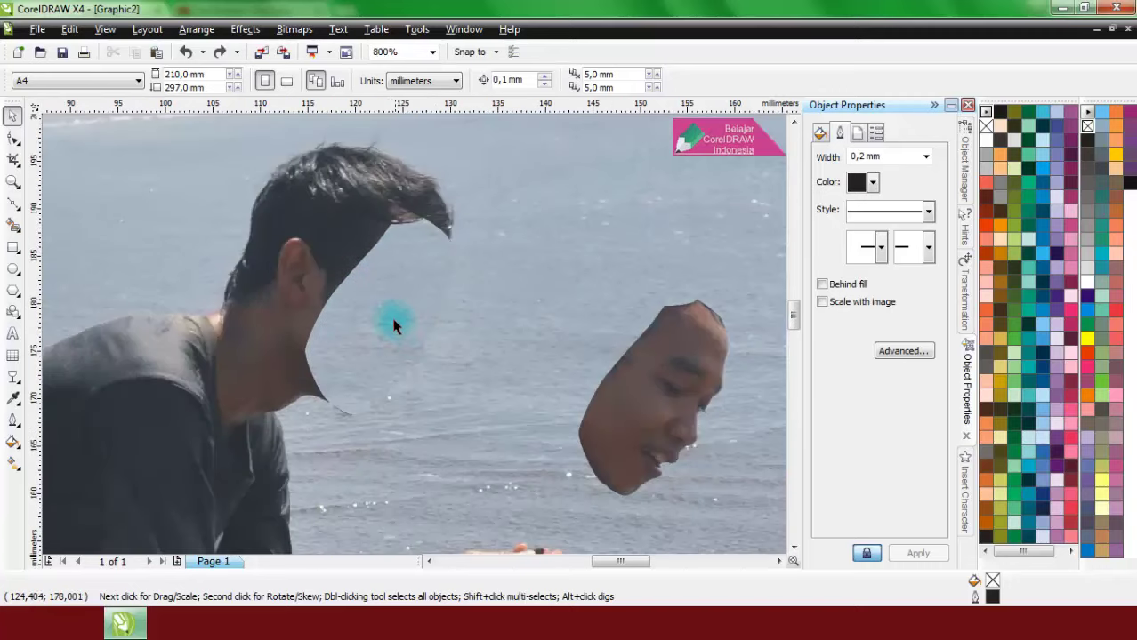
{"action": "left_click", "coordinate": [426, 368]}
{"action": "scroll", "coordinate": [422, 356], "scroll_direction": "up", "scroll_amount": 2}
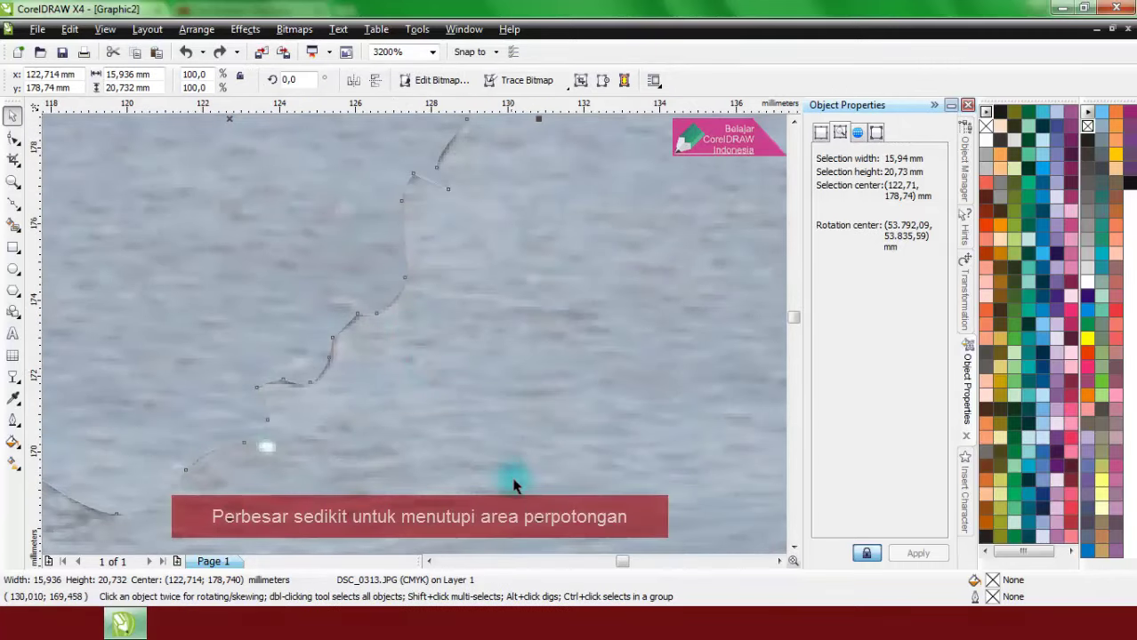
{"action": "left_click_drag", "start_coordinate": [540, 527], "coordinate": [546, 538]}
{"action": "scroll", "coordinate": [459, 368], "scroll_direction": "down", "scroll_amount": 1}
{"action": "scroll", "coordinate": [456, 356], "scroll_direction": "down", "scroll_amount": 2}
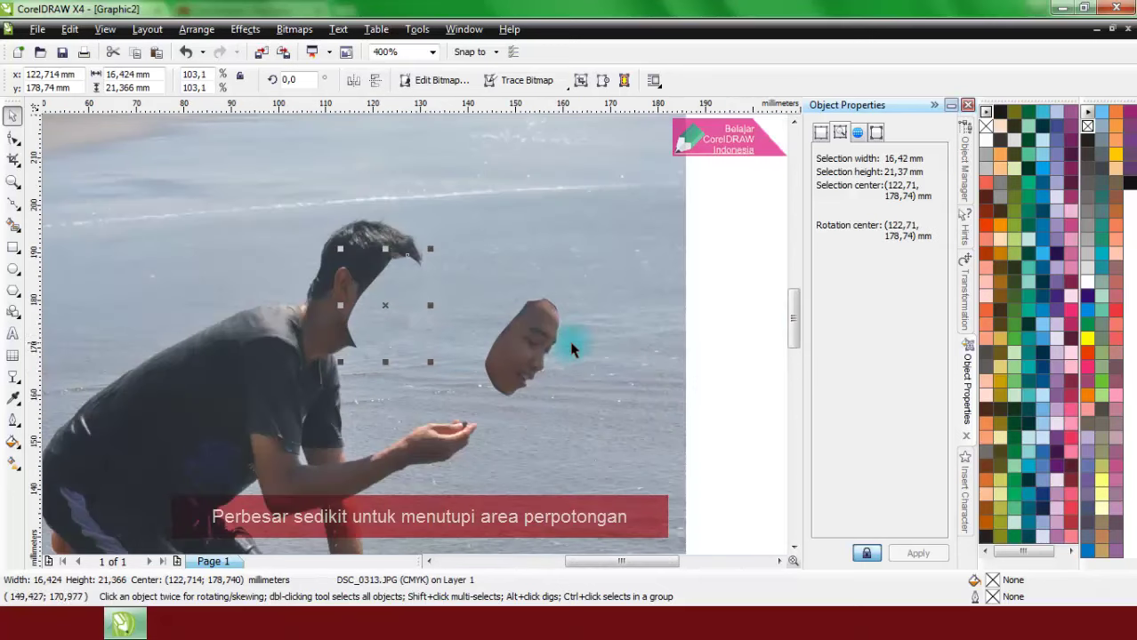
{"action": "left_click", "coordinate": [691, 330]}
- Select the water patch together with the main photo and convert them to a single bitmap
{"action": "scroll", "coordinate": [418, 307], "scroll_direction": "up", "scroll_amount": 1}
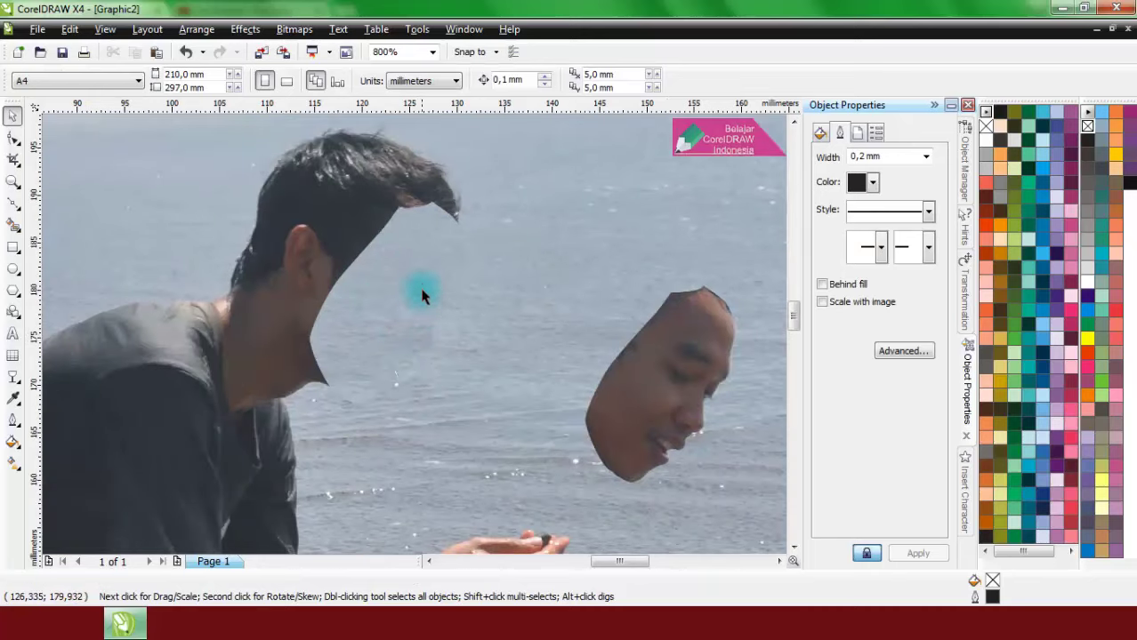
{"action": "left_click", "coordinate": [423, 289]}
{"action": "scroll", "coordinate": [423, 286], "scroll_direction": "down", "scroll_amount": 1}
{"action": "left_click", "coordinate": [505, 261], "text": "shift"}
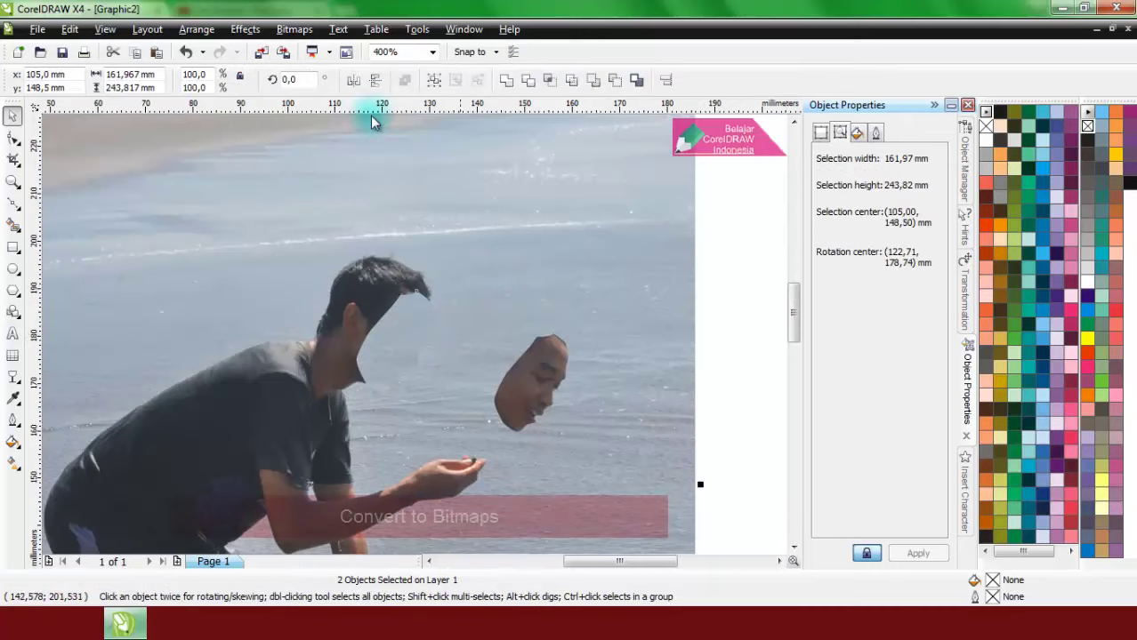
{"action": "left_click", "coordinate": [294, 29]}
{"action": "left_click", "coordinate": [311, 45]}
{"action": "left_click", "coordinate": [527, 405]}
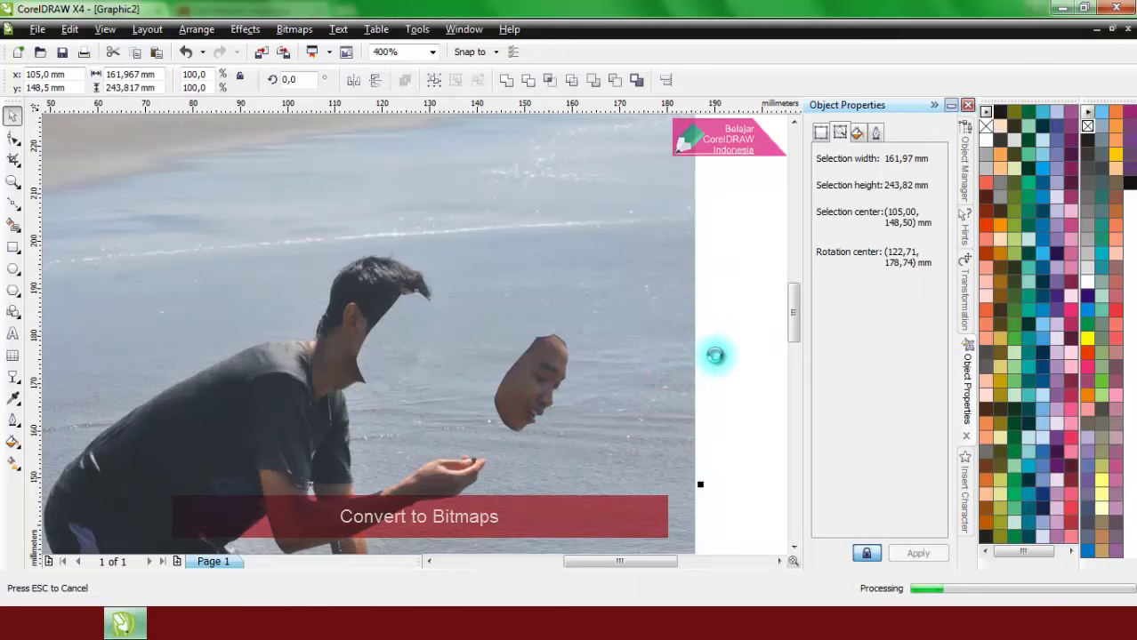
{"action": "left_click", "coordinate": [721, 352]}
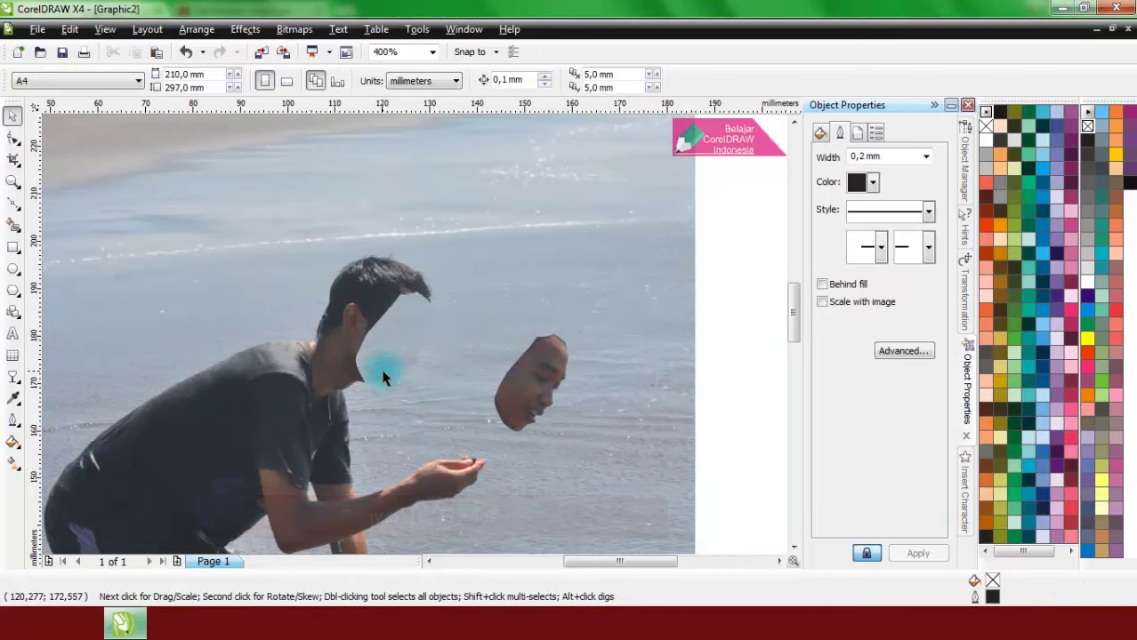
- Move the cut-out face down onto the man's open hand so that the chin rests on the fingers
{"action": "scroll", "coordinate": [381, 368], "scroll_direction": "up", "scroll_amount": 2}
{"action": "scroll", "coordinate": [416, 345], "scroll_direction": "up", "scroll_amount": 1}
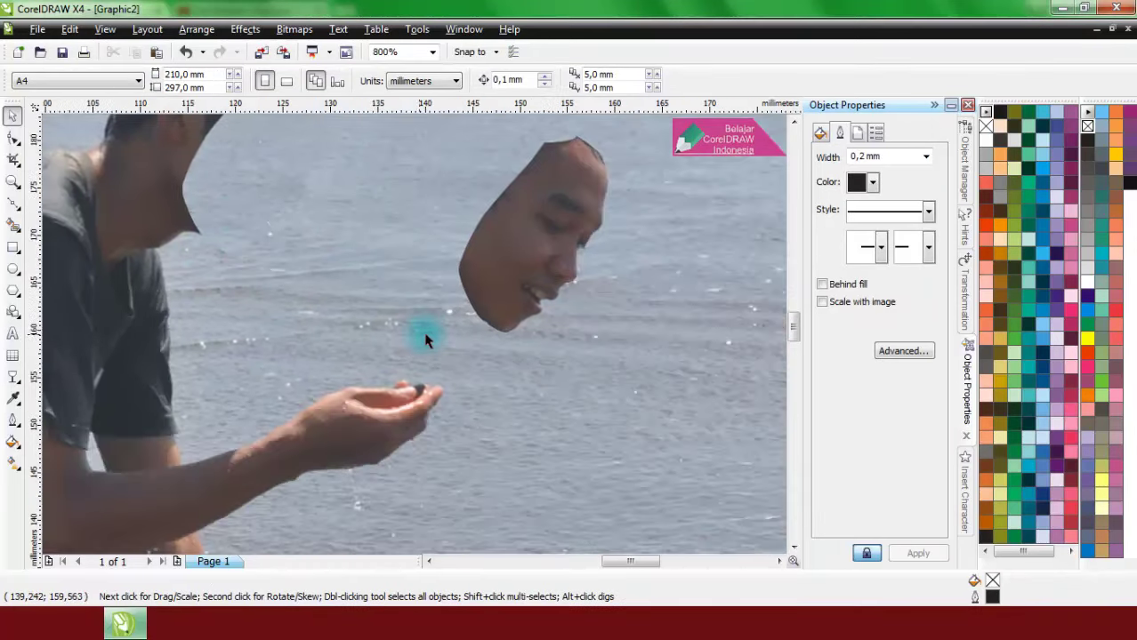
{"action": "left_click_drag", "start_coordinate": [497, 172], "coordinate": [342, 340]}
{"action": "scroll", "coordinate": [346, 338], "scroll_direction": "up", "scroll_amount": 2}
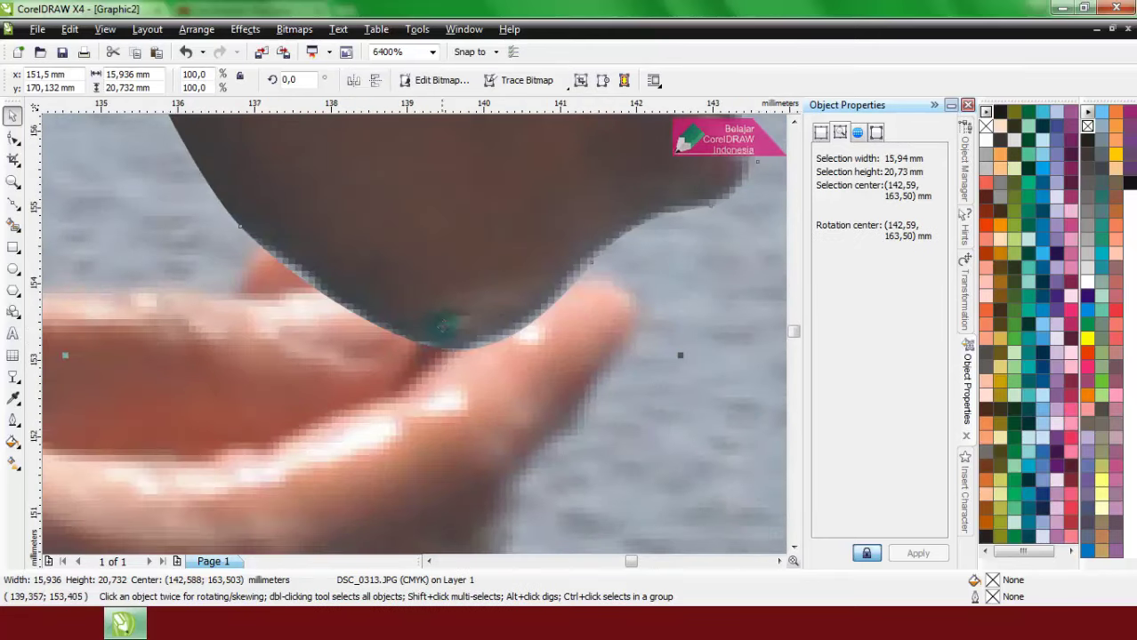
{"action": "scroll", "coordinate": [433, 268], "scroll_direction": "down", "scroll_amount": 1}
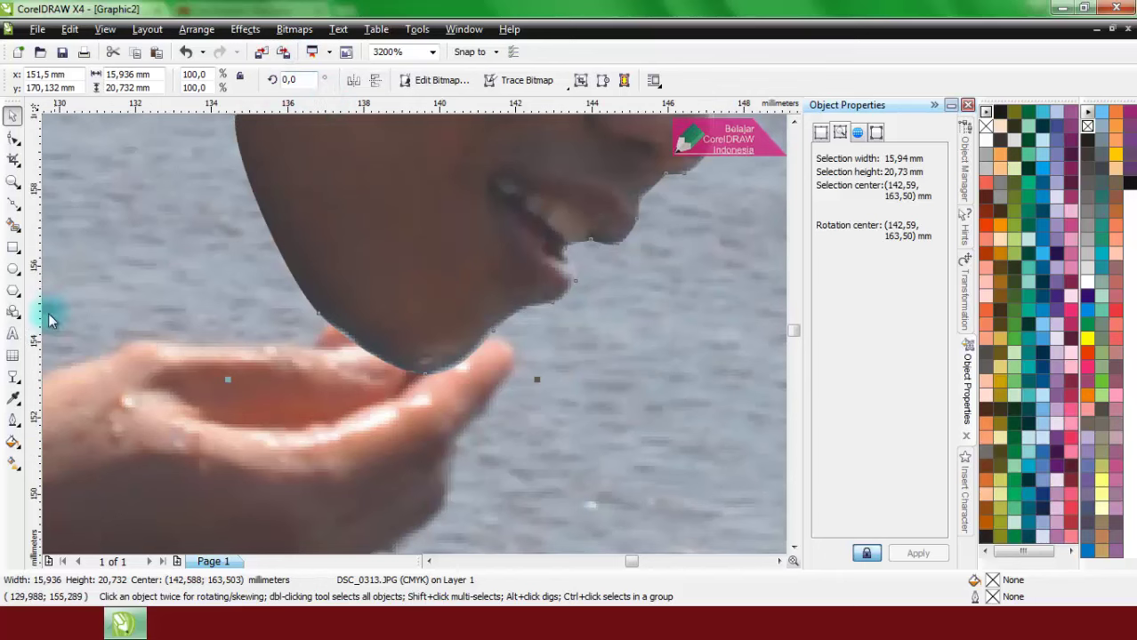
- Apply a uniform transparency to the cut-out face
{"action": "left_click", "coordinate": [14, 397]}
{"action": "left_click", "coordinate": [13, 377]}
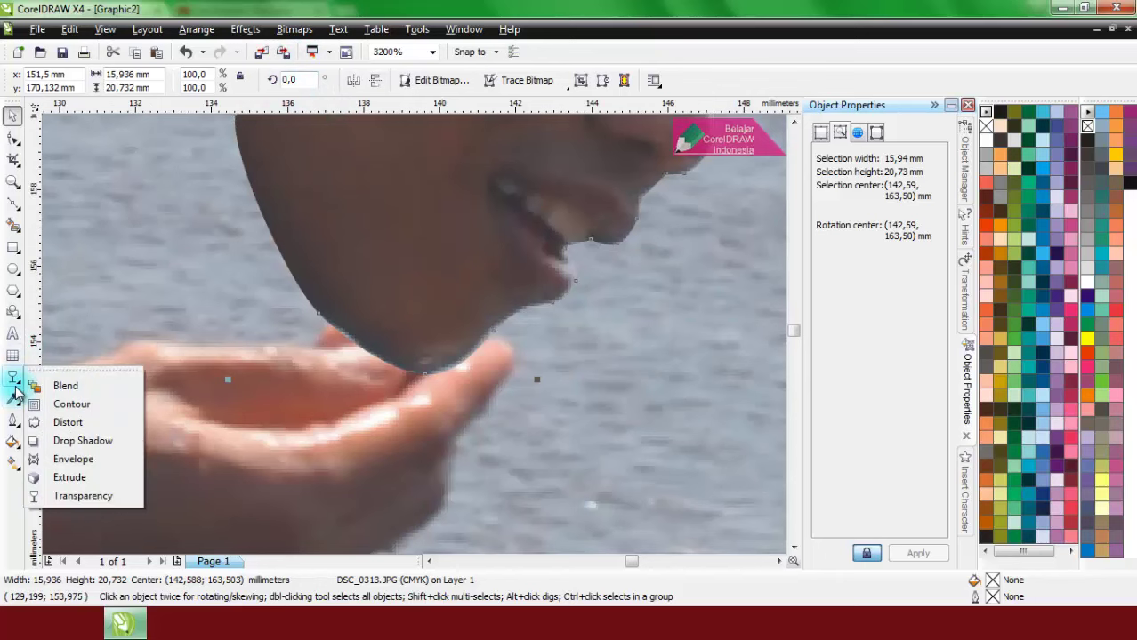
{"action": "left_click", "coordinate": [83, 497]}
{"action": "left_click", "coordinate": [98, 80]}
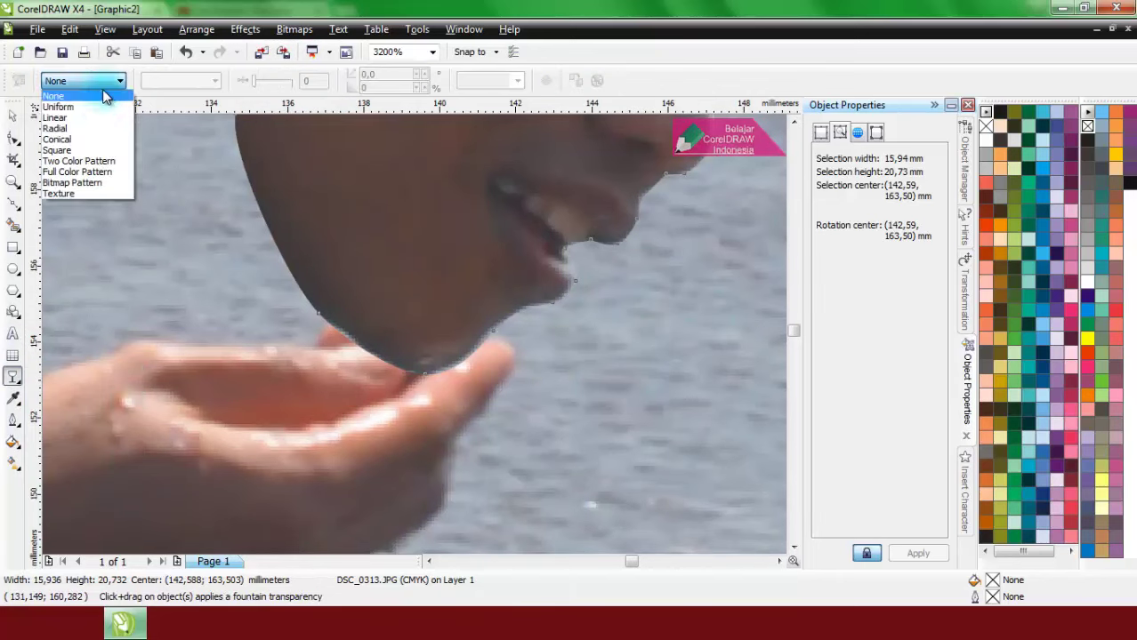
{"action": "left_click", "coordinate": [100, 105]}
- Switch to the Pick tool and shift the transparent face slightly toward the palm to fine-tune its position
{"action": "left_click", "coordinate": [13, 116]}
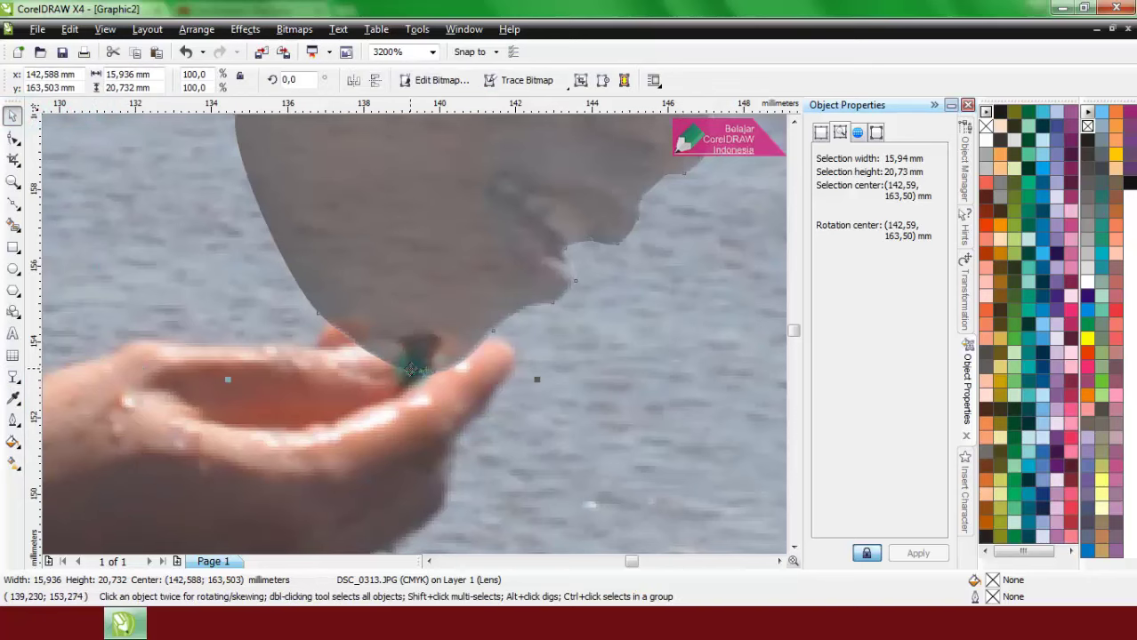
{"action": "scroll", "coordinate": [411, 369], "scroll_direction": "up", "scroll_amount": 1}
{"action": "left_click_drag", "start_coordinate": [483, 267], "coordinate": [467, 267]}
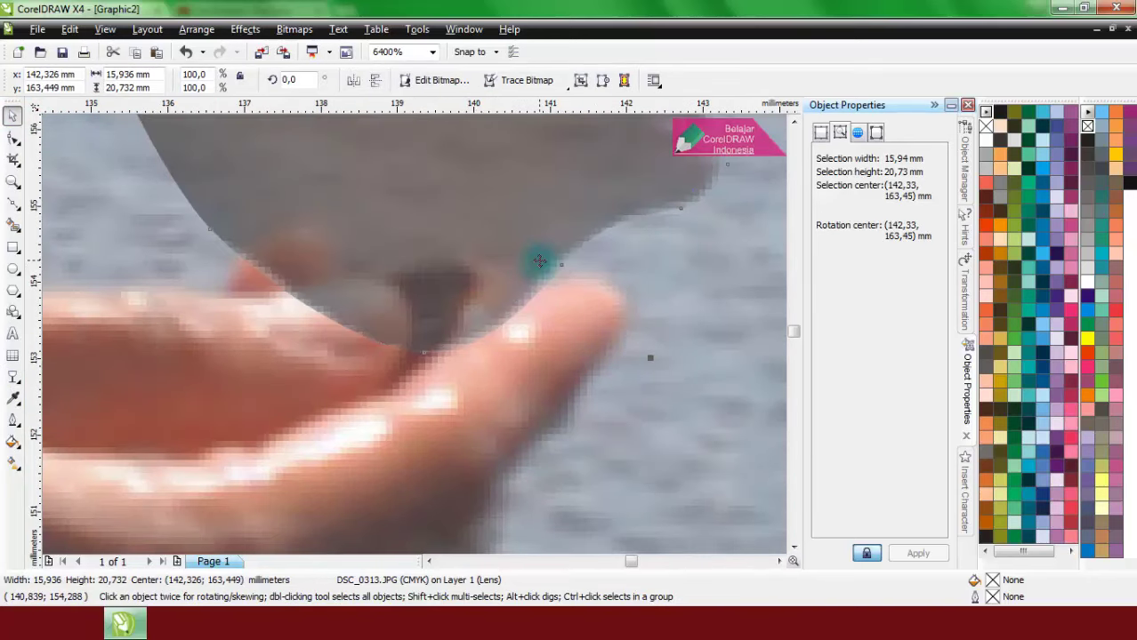
- Draw a closed Bezier curve about 2.8 by 1.6 mm around the fingertip that the transparent chin overlaps
{"action": "left_click", "coordinate": [13, 207]}
{"action": "left_click", "coordinate": [60, 230]}
{"action": "scroll", "coordinate": [281, 304], "scroll_direction": "up", "scroll_amount": 1}
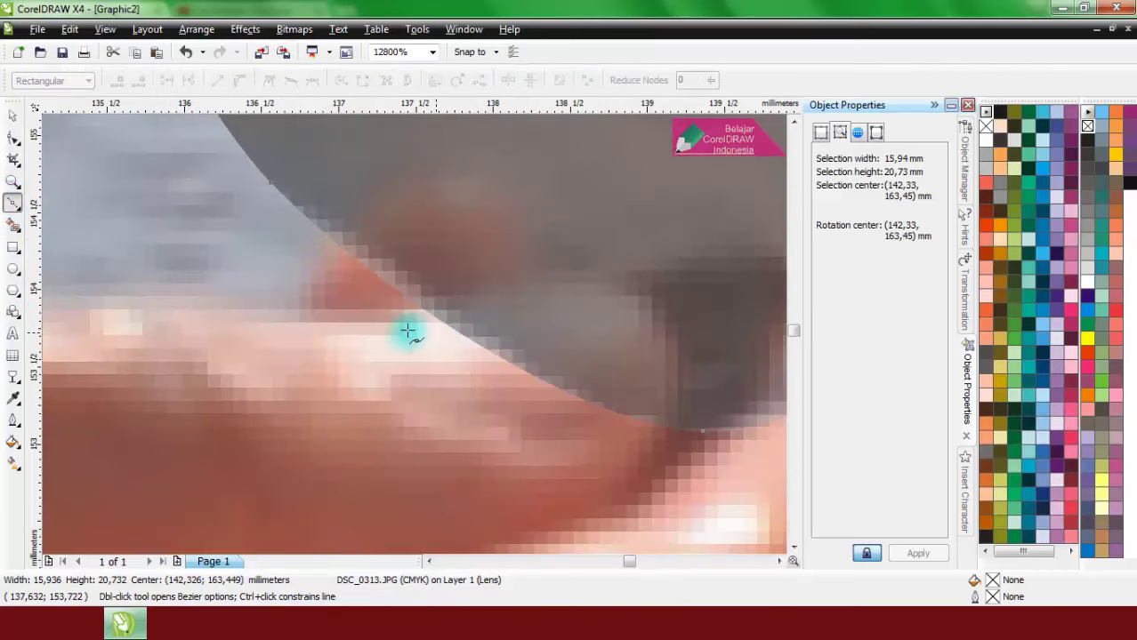
{"action": "left_click", "coordinate": [263, 310]}
{"action": "left_click_drag", "start_coordinate": [462, 290], "coordinate": [556, 277]}
{"action": "left_click_drag", "start_coordinate": [636, 283], "coordinate": [680, 310]}
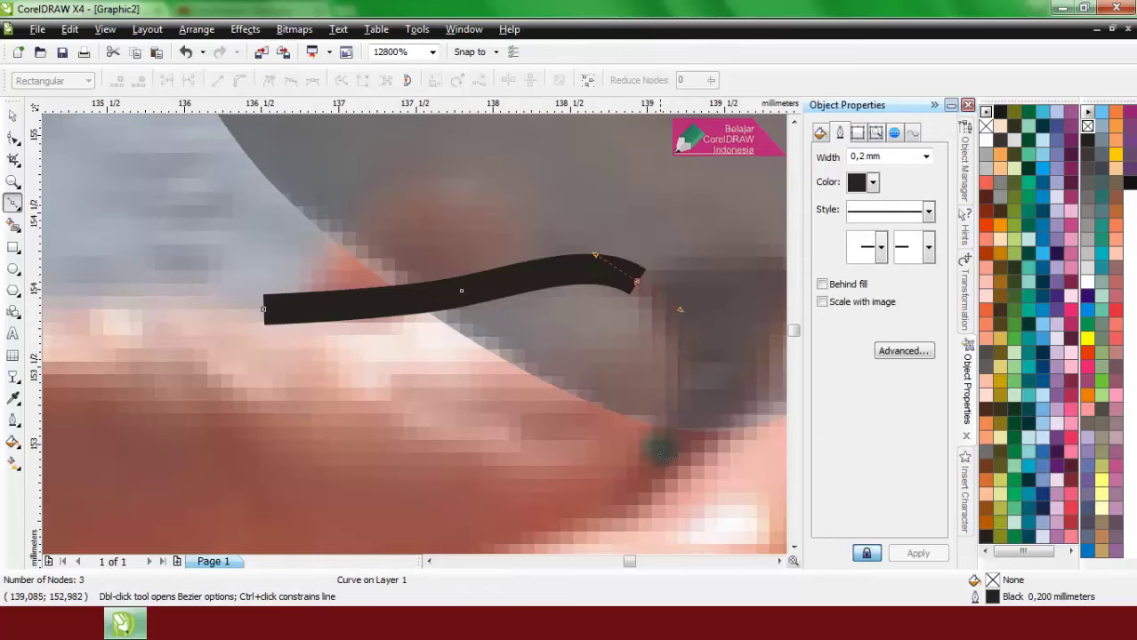
{"action": "left_click_drag", "start_coordinate": [649, 474], "coordinate": [564, 534]}
{"action": "left_click", "coordinate": [387, 496]}
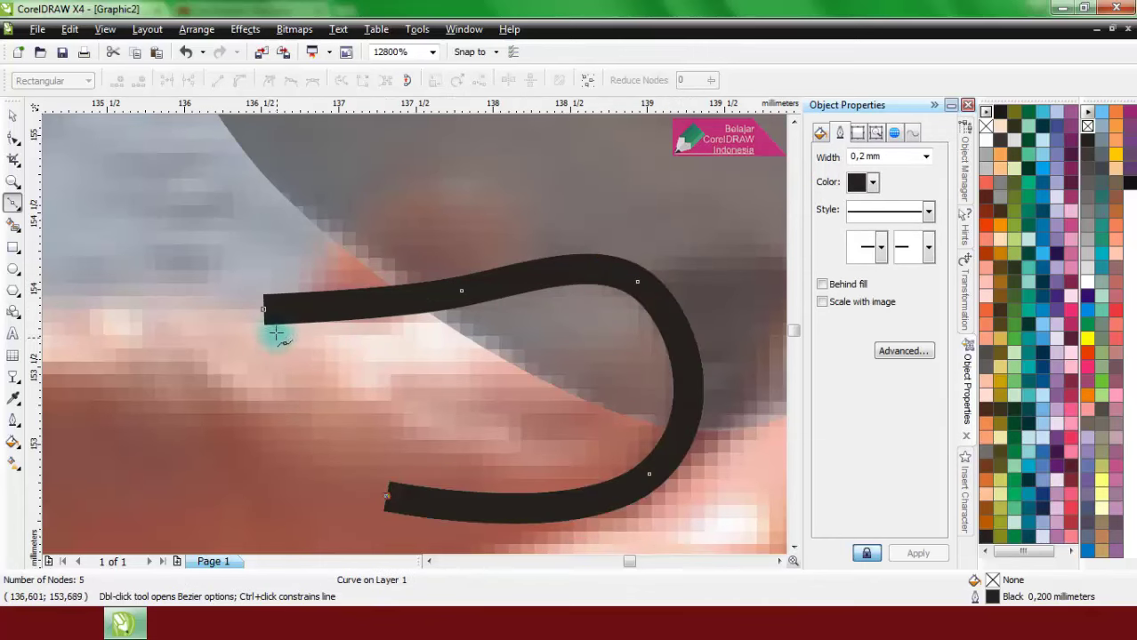
{"action": "left_click", "coordinate": [263, 310]}
- Trim the cut-out face with the fingertip curve and delete the curve
{"action": "scroll", "coordinate": [412, 338], "scroll_direction": "down", "scroll_amount": 3}
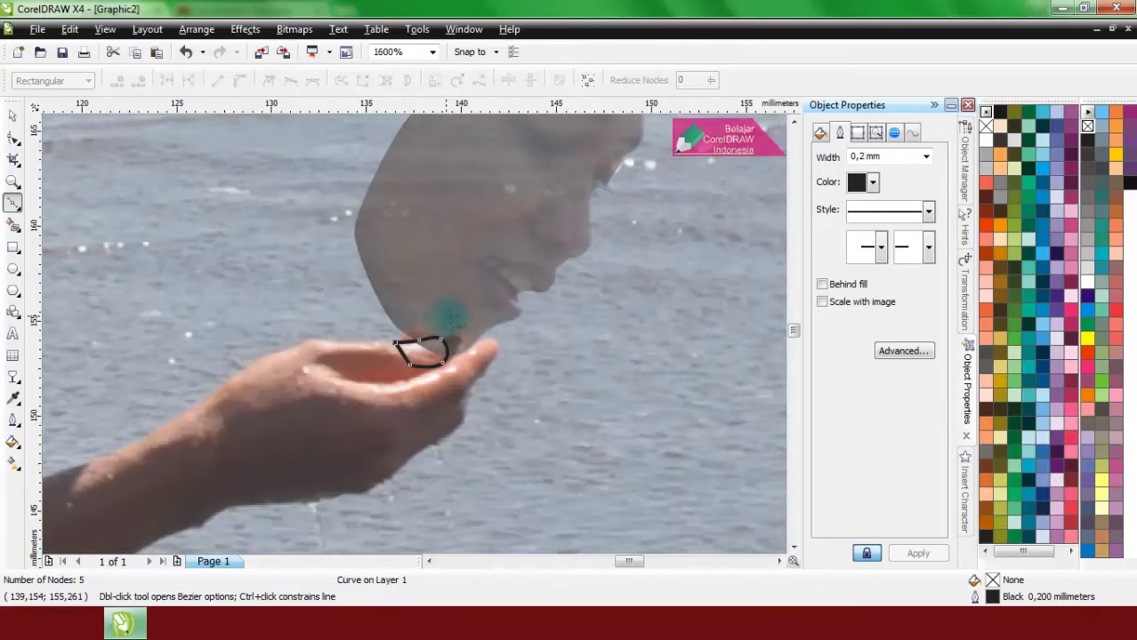
{"action": "key", "text": "space"}
{"action": "left_click", "coordinate": [426, 224], "text": "shift"}
{"action": "left_click", "coordinate": [521, 81]}
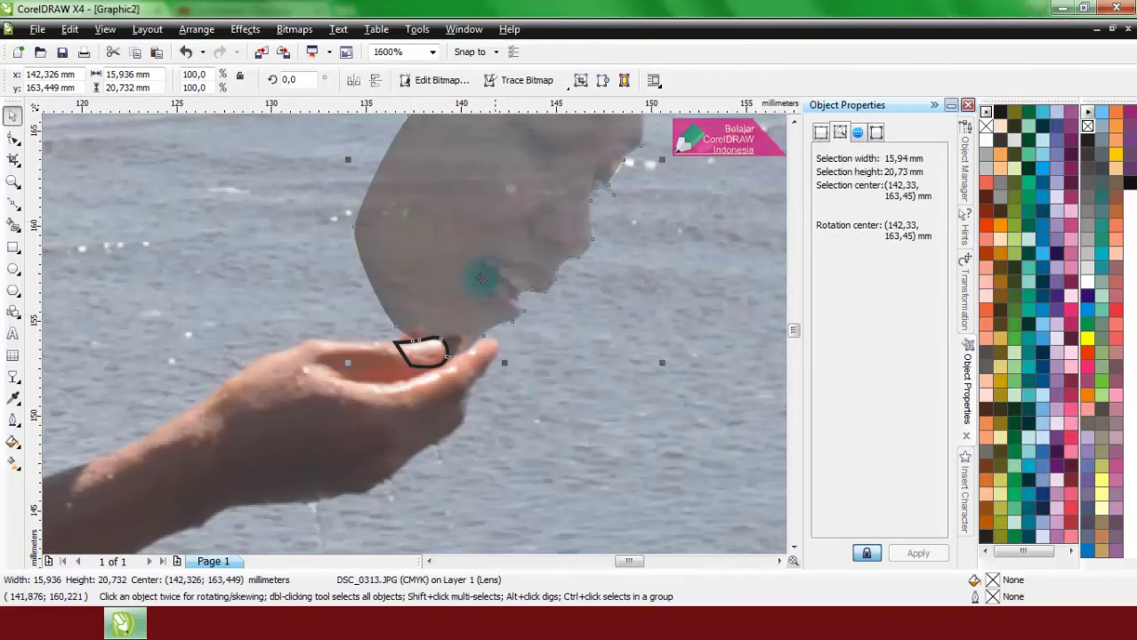
{"action": "left_click", "coordinate": [425, 356]}
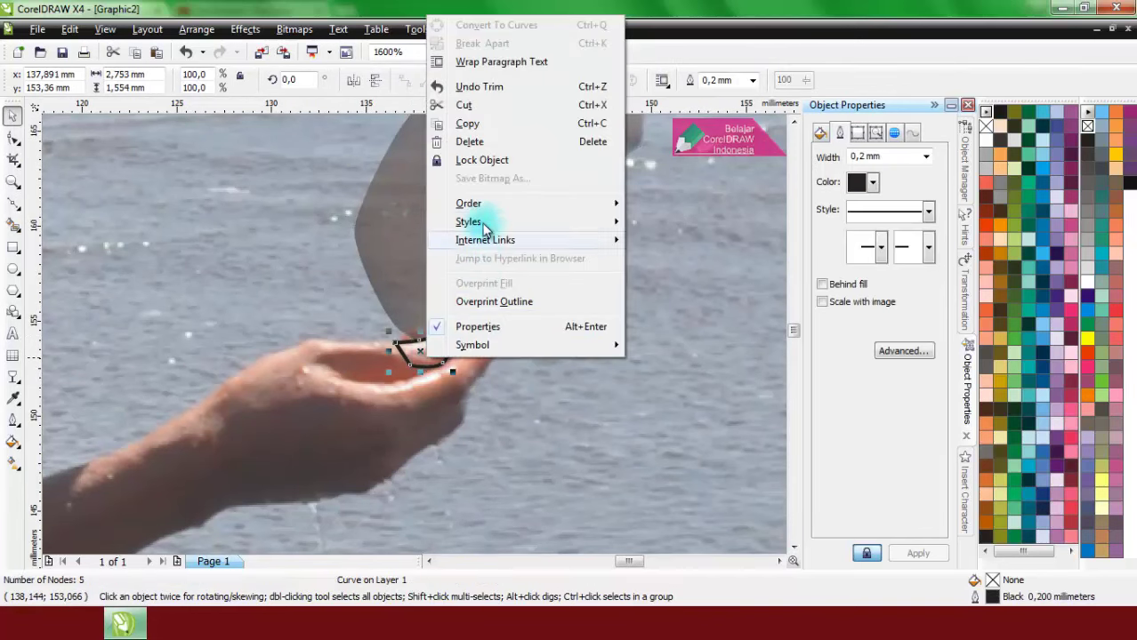
{"action": "left_click", "coordinate": [491, 144]}
{"action": "left_click", "coordinate": [494, 155]}
- Remove the uniform transparency from the trimmed face, return to the Pick tool and deselect it
{"action": "left_click", "coordinate": [14, 378]}
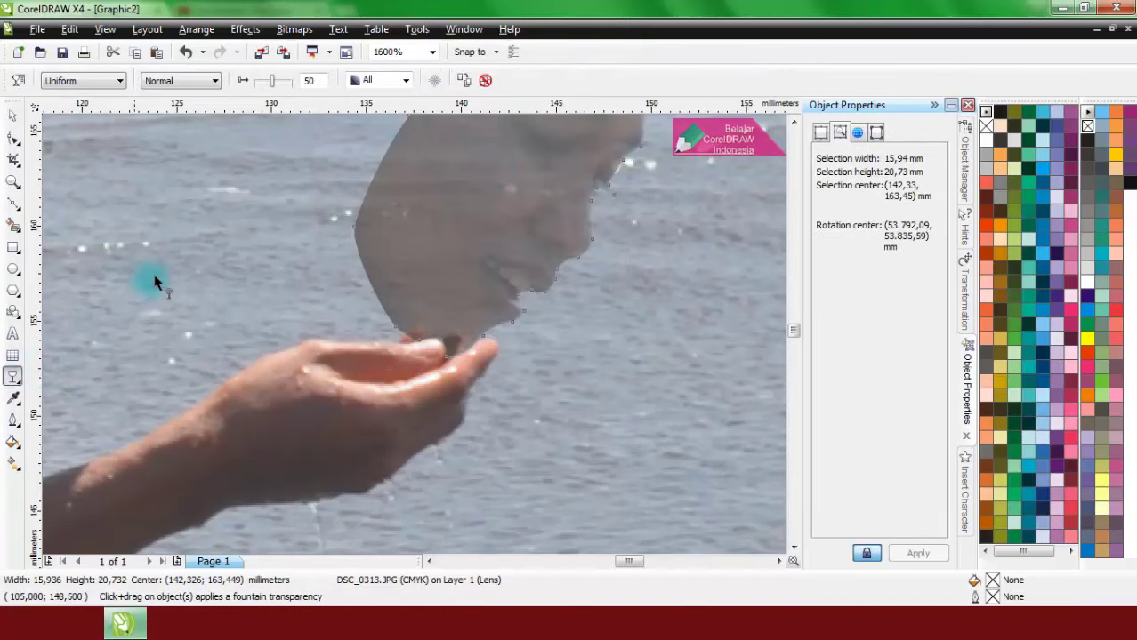
{"action": "left_click", "coordinate": [490, 79]}
{"action": "left_click", "coordinate": [12, 116]}
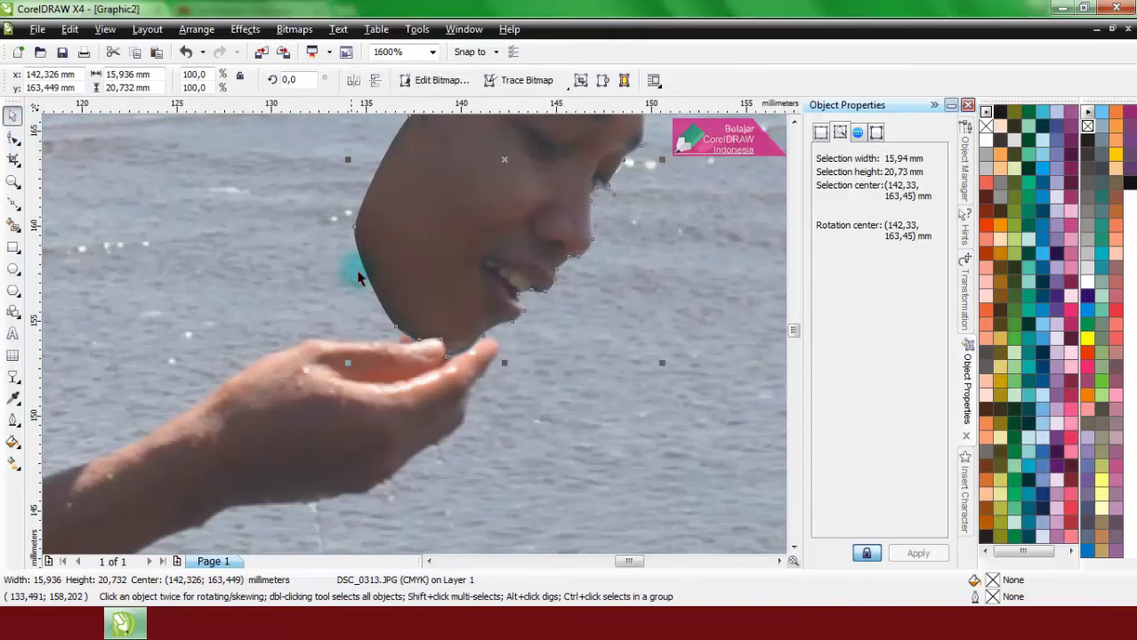
{"action": "scroll", "coordinate": [348, 267], "scroll_direction": "down", "scroll_amount": 2}
{"action": "left_click", "coordinate": [677, 341]}
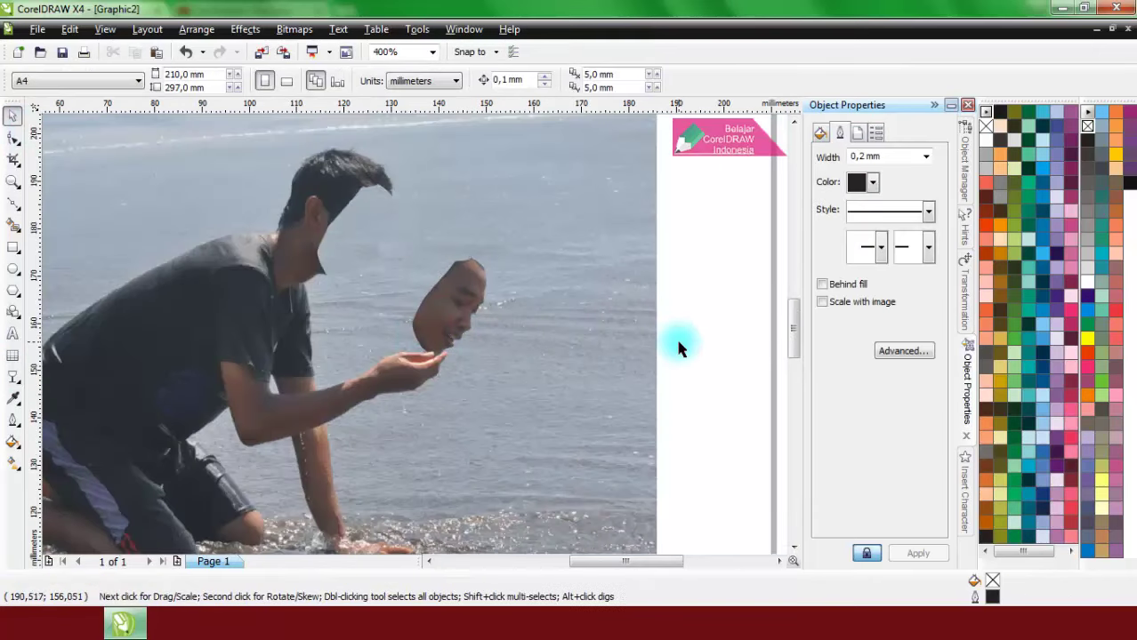
- Examine the composite as a whole page and close up around the man's head and the face in his hand
{"action": "left_click", "coordinate": [433, 51]}
{"action": "left_click", "coordinate": [423, 86]}
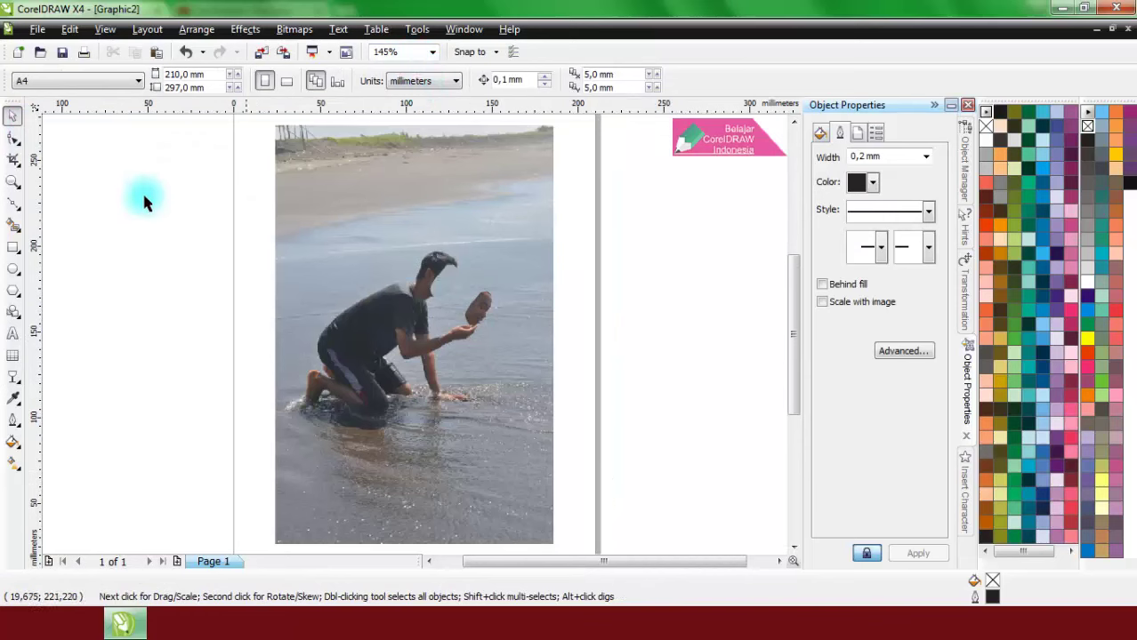
{"action": "left_click", "coordinate": [13, 181]}
{"action": "left_click_drag", "start_coordinate": [328, 243], "coordinate": [523, 361]}
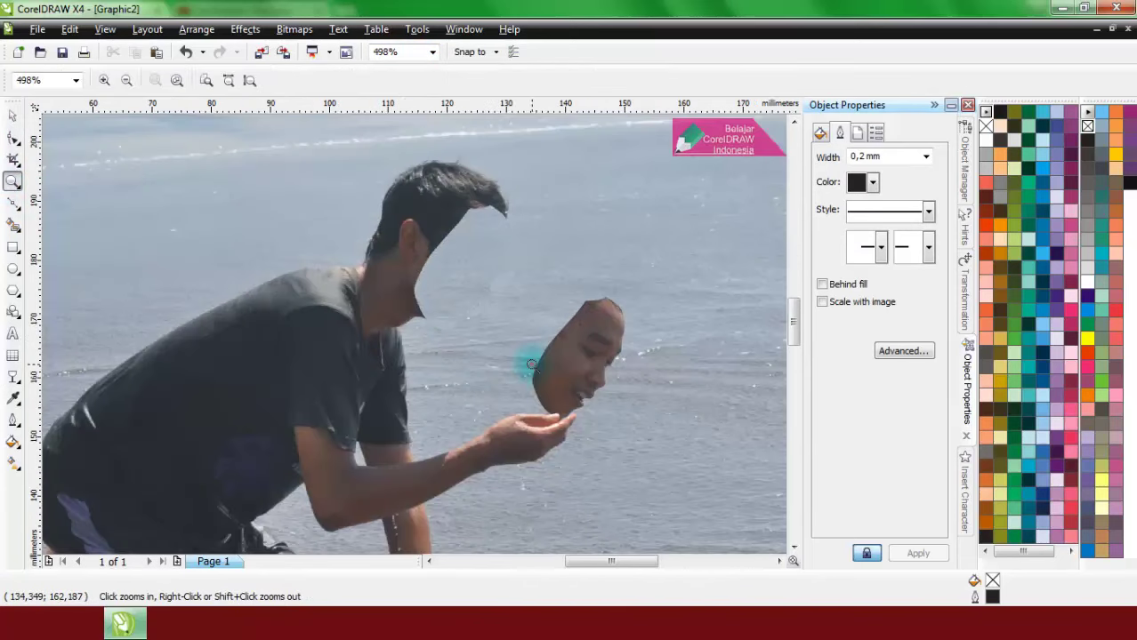
{"action": "left_click", "coordinate": [13, 116]}
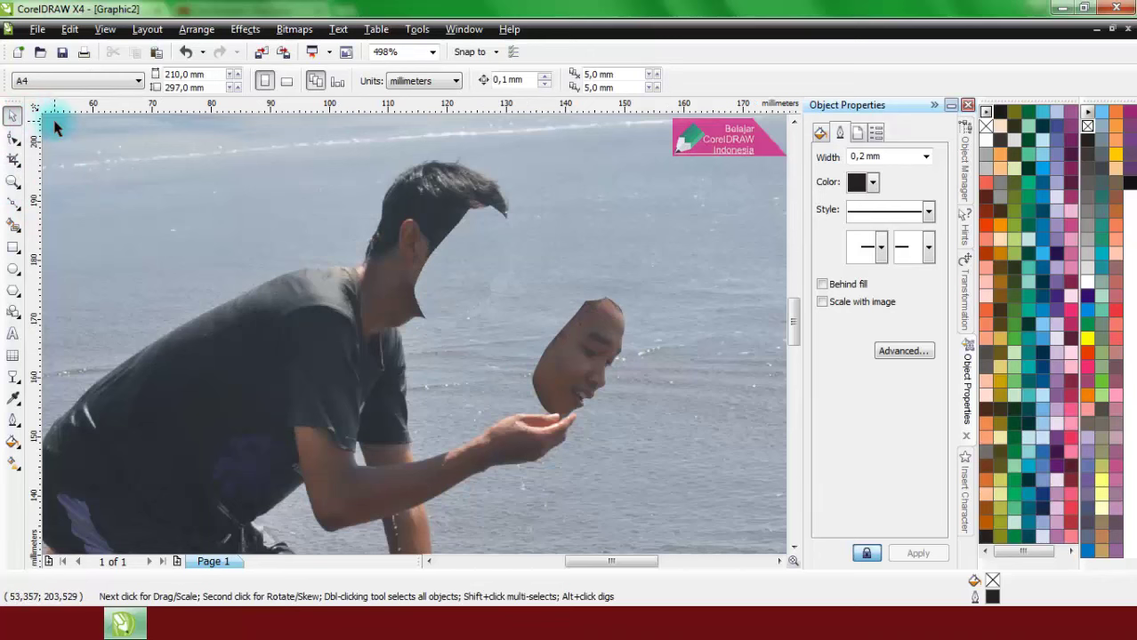